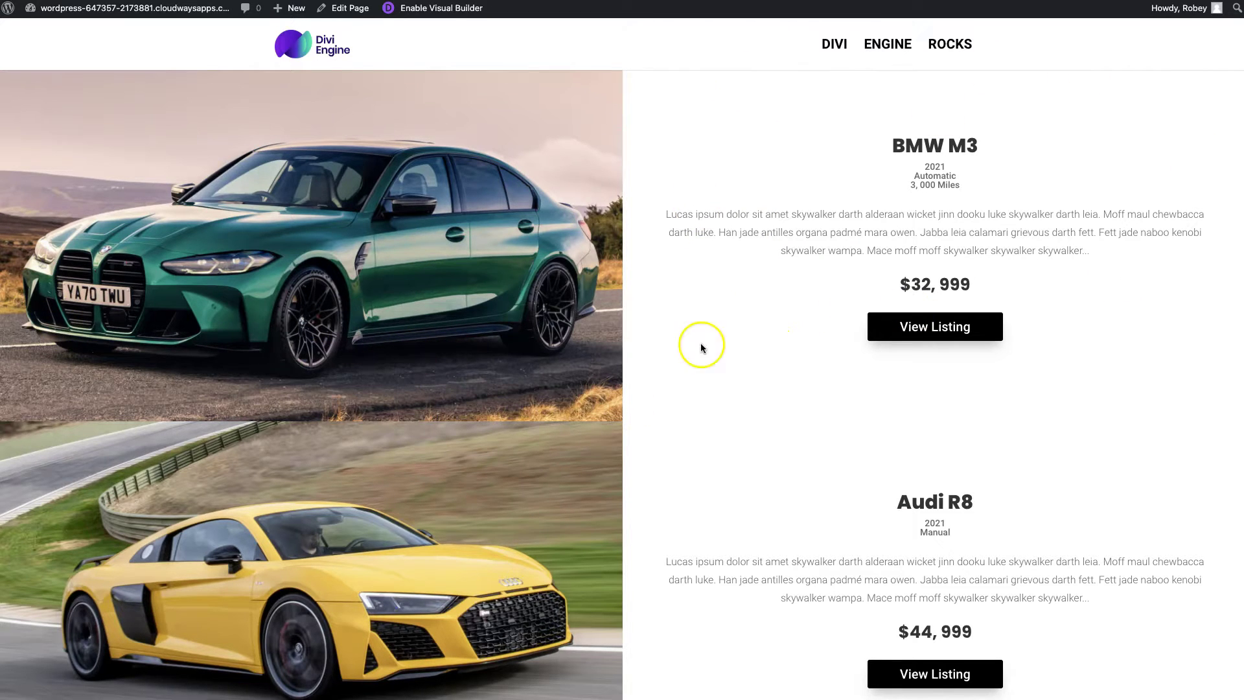
# Scroll through the front-end car listings, where Audi R8 and Batmobile show text left and image right.
pyautogui.scroll(-10, 786, 384)
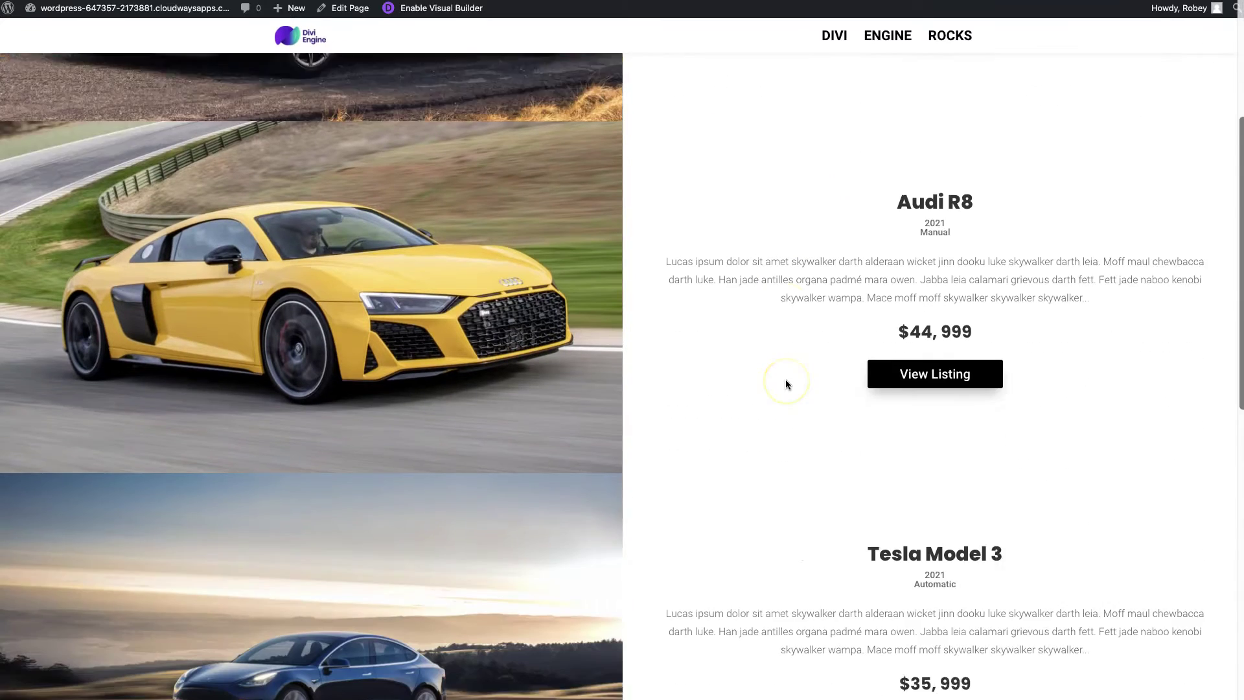
pyautogui.scroll(-3, 785, 384)
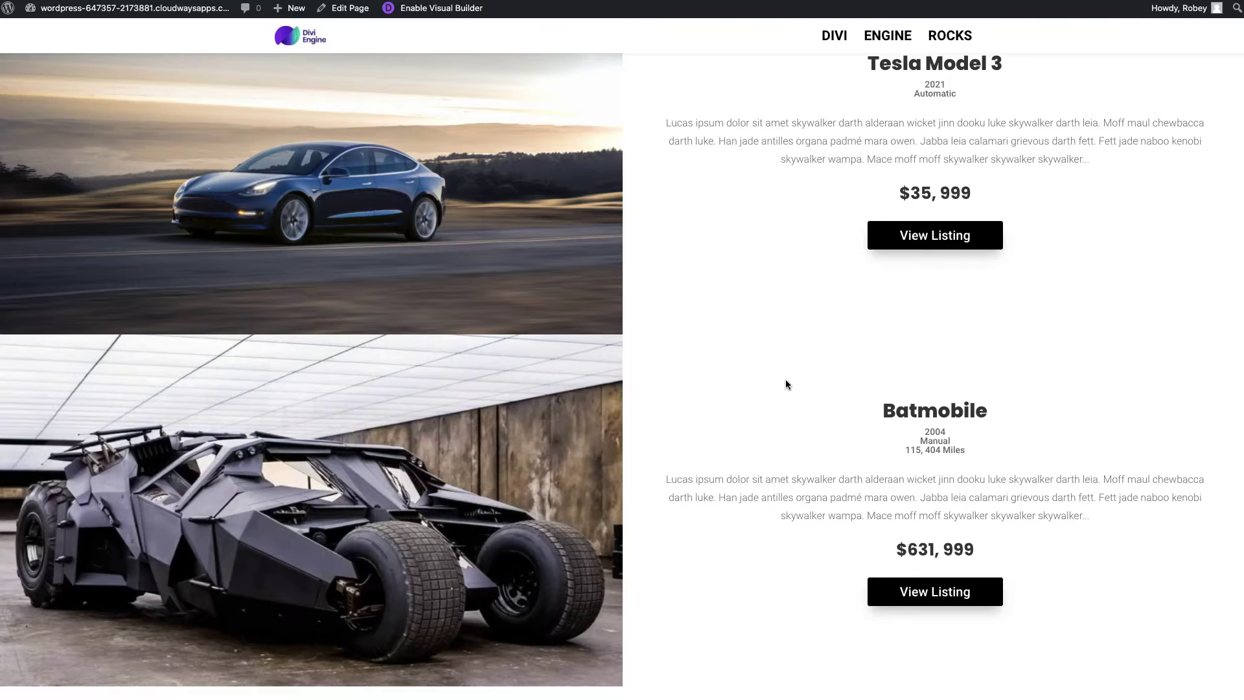
pyautogui.scroll(-3, 786, 384)
pyautogui.scroll(10, 786, 384)
pyautogui.scroll(5, 786, 384)
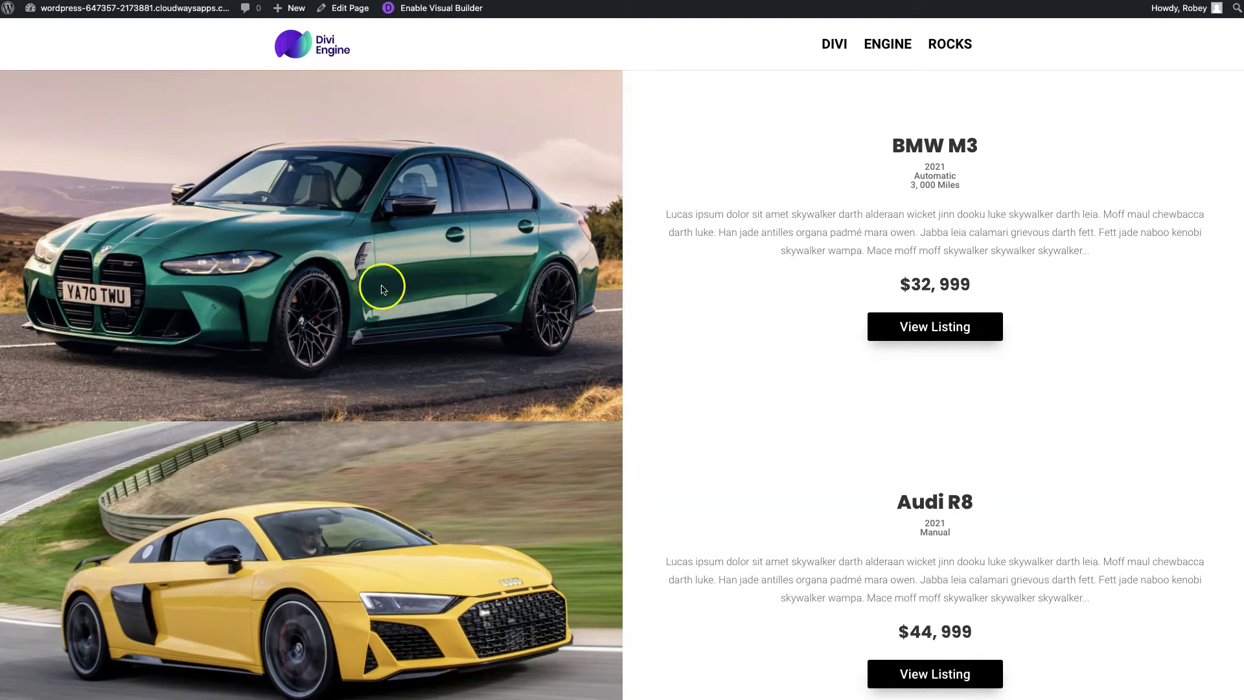
pyautogui.scroll(-4, 819, 612)
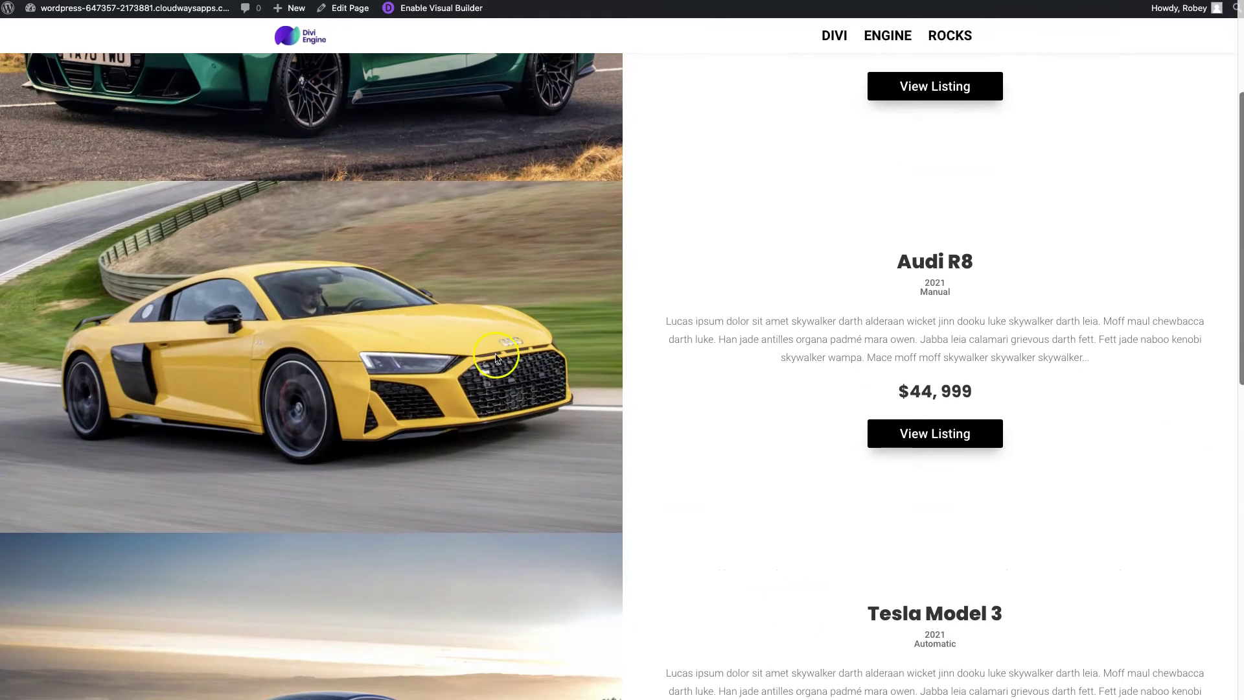
pyautogui.scroll(-5, 800, 363)
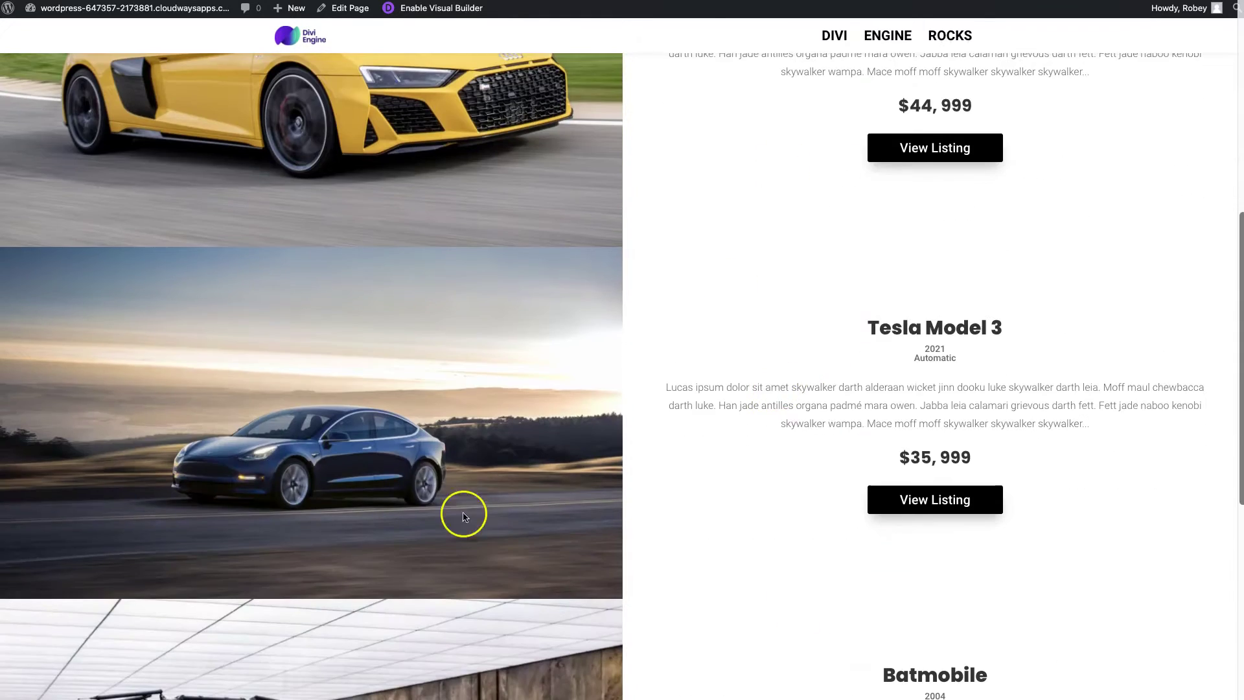
pyautogui.scroll(-5, 686, 587)
pyautogui.scroll(10, 550, 550)
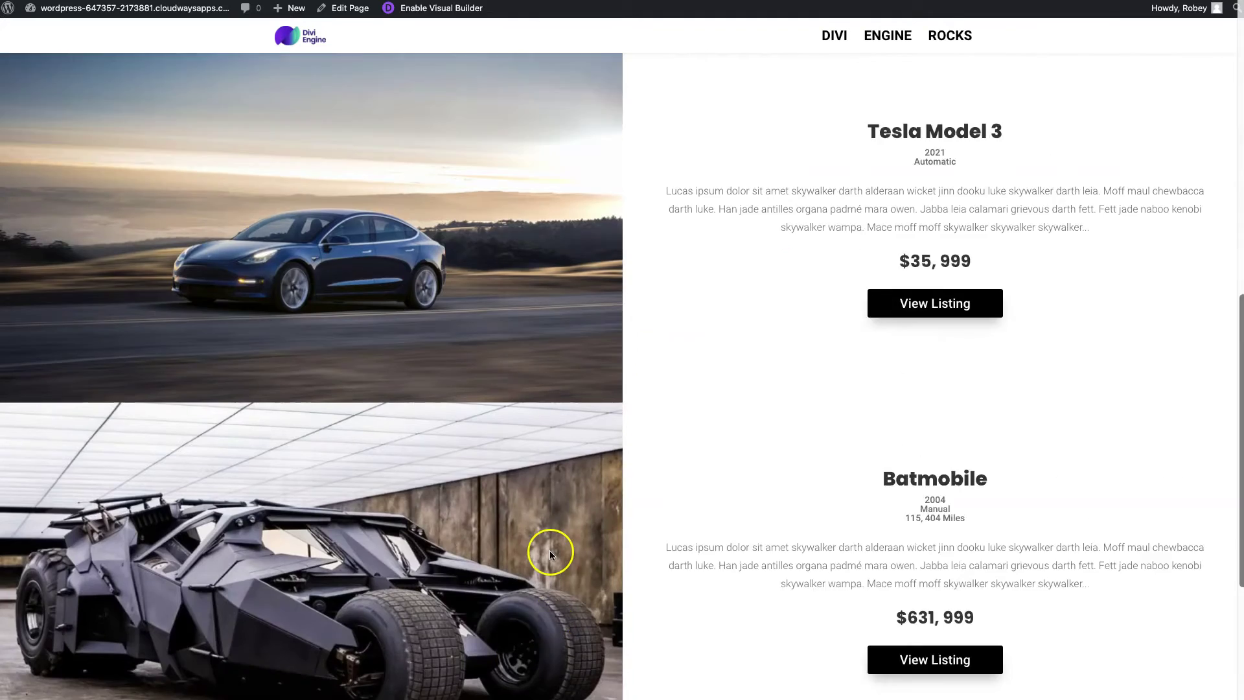
pyautogui.scroll(2, 605, 286)
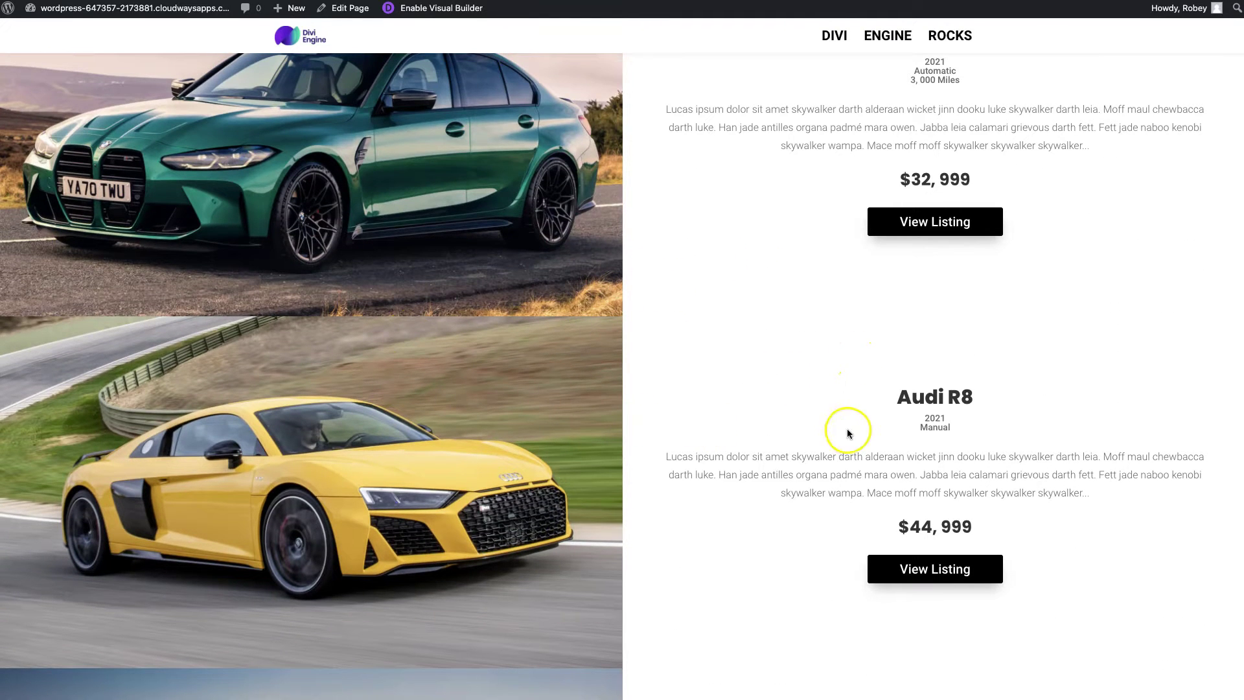
pyautogui.scroll(2, 616, 349)
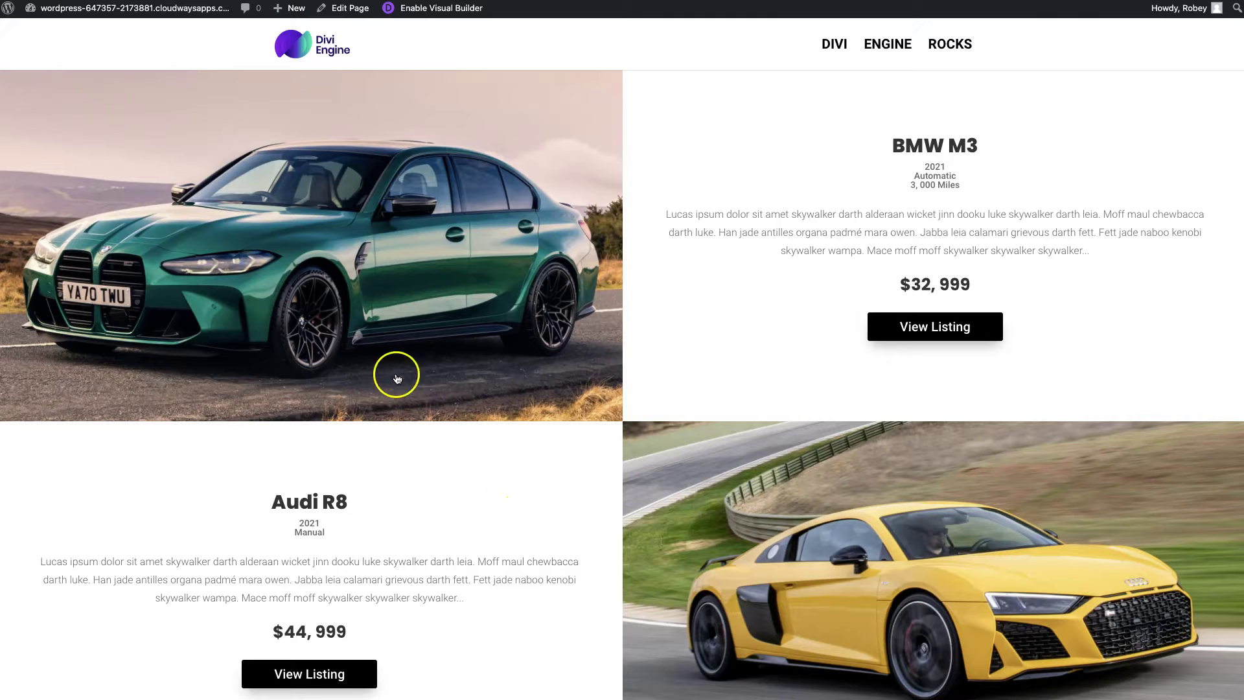
pyautogui.scroll(-3, 490, 433)
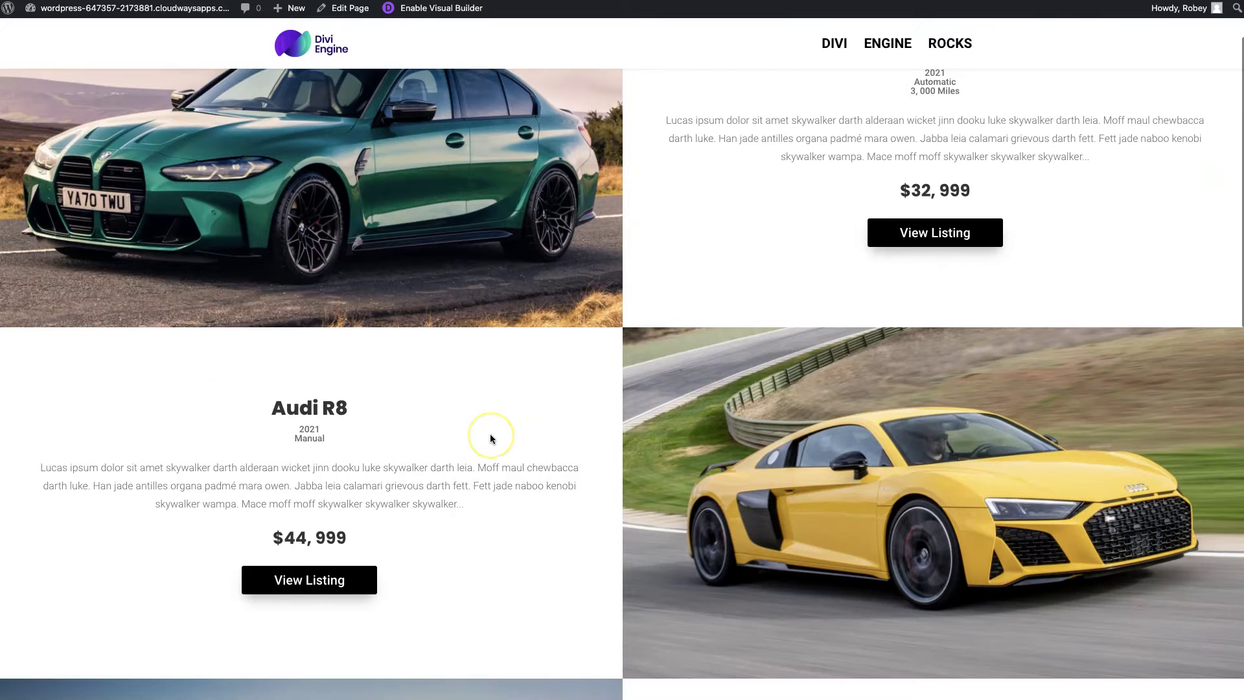
pyautogui.scroll(3, 490, 438)
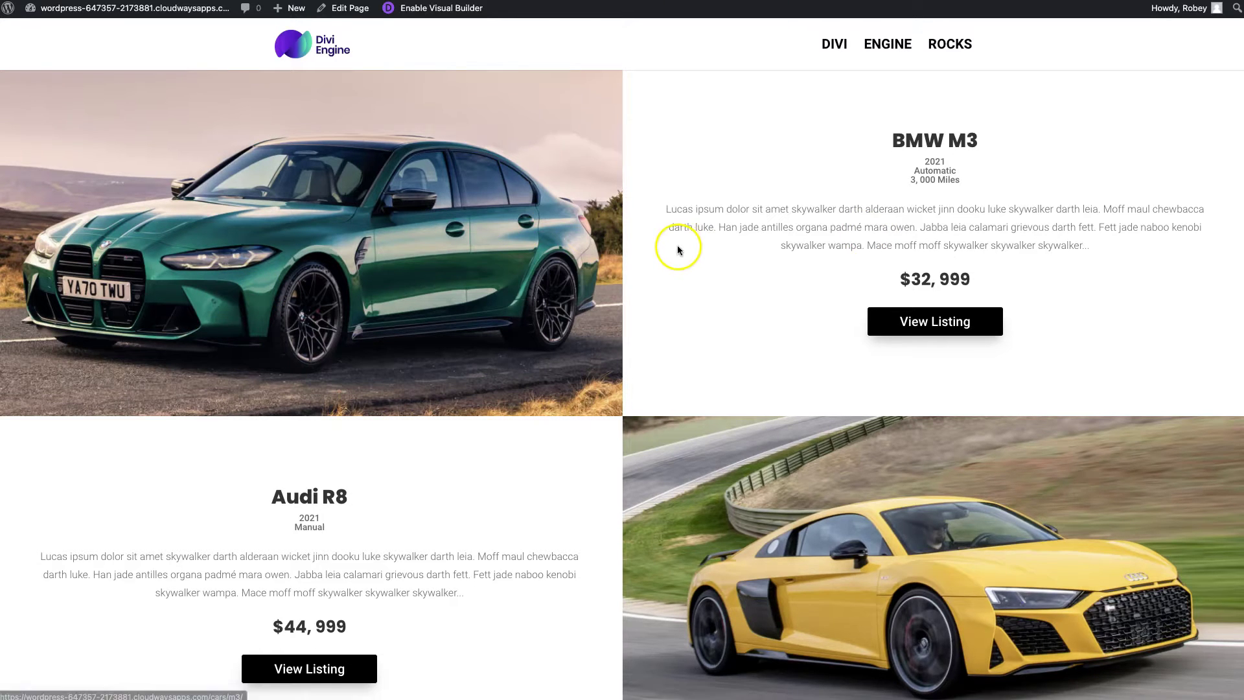
pyautogui.scroll(-4, 678, 244)
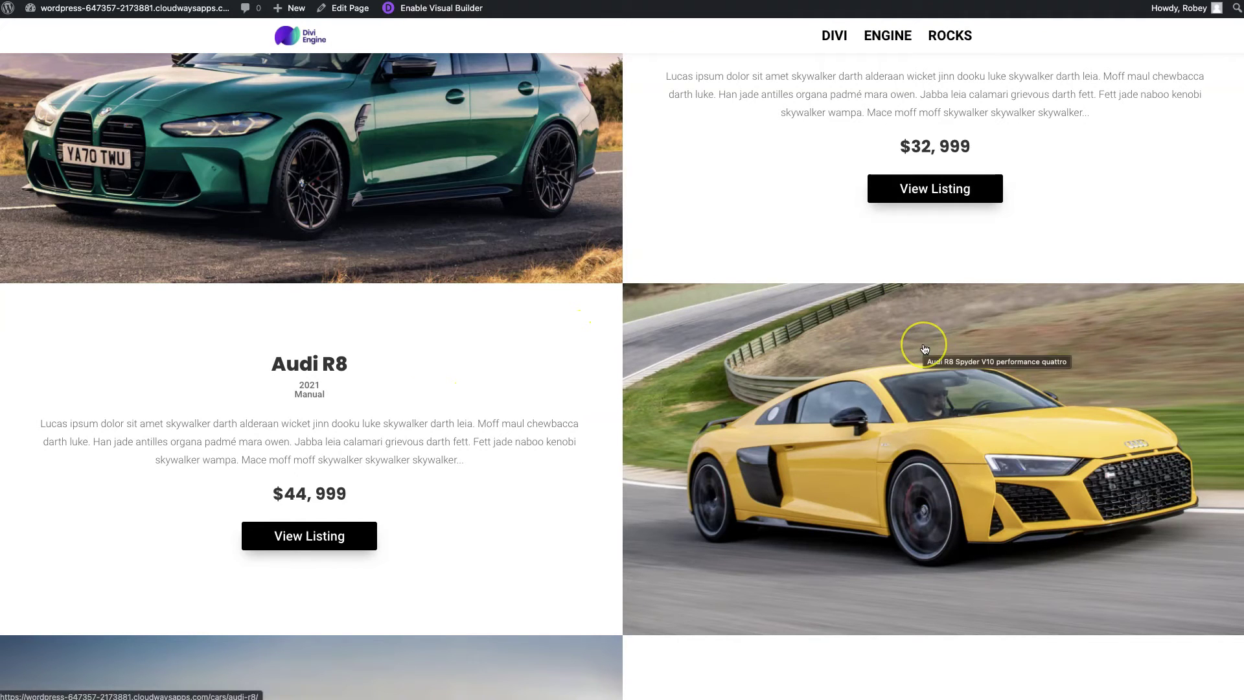
pyautogui.scroll(-10, 924, 349)
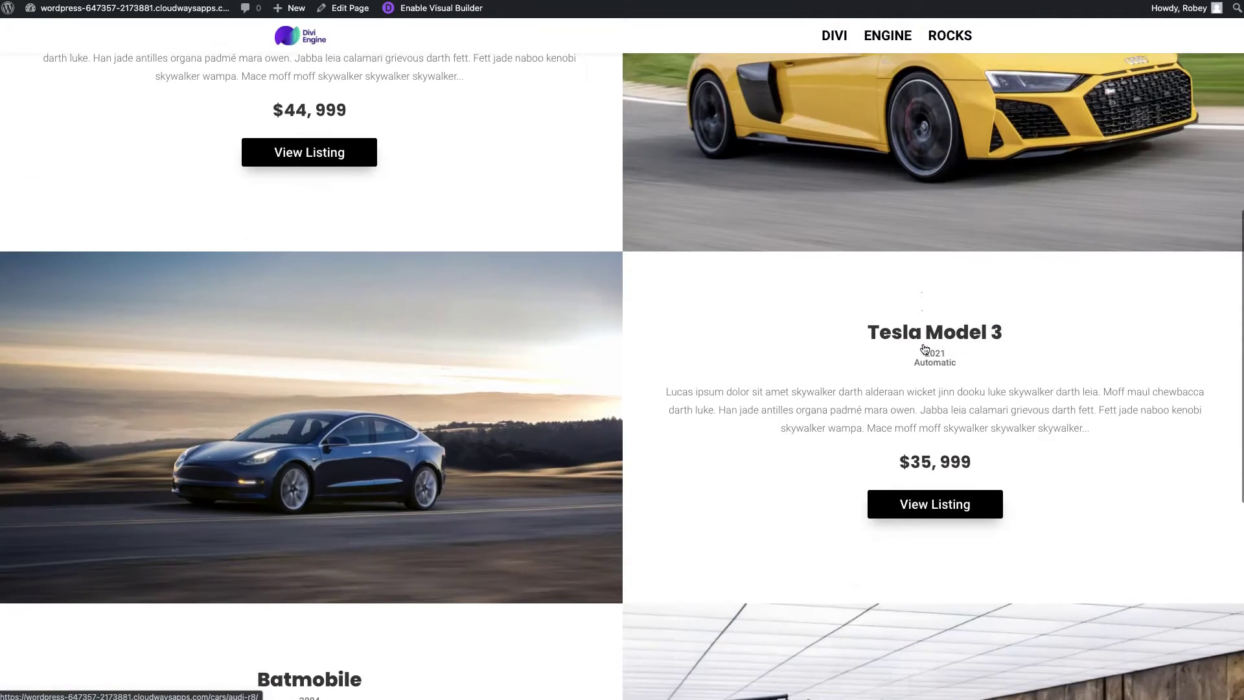
pyautogui.scroll(-6, 925, 349)
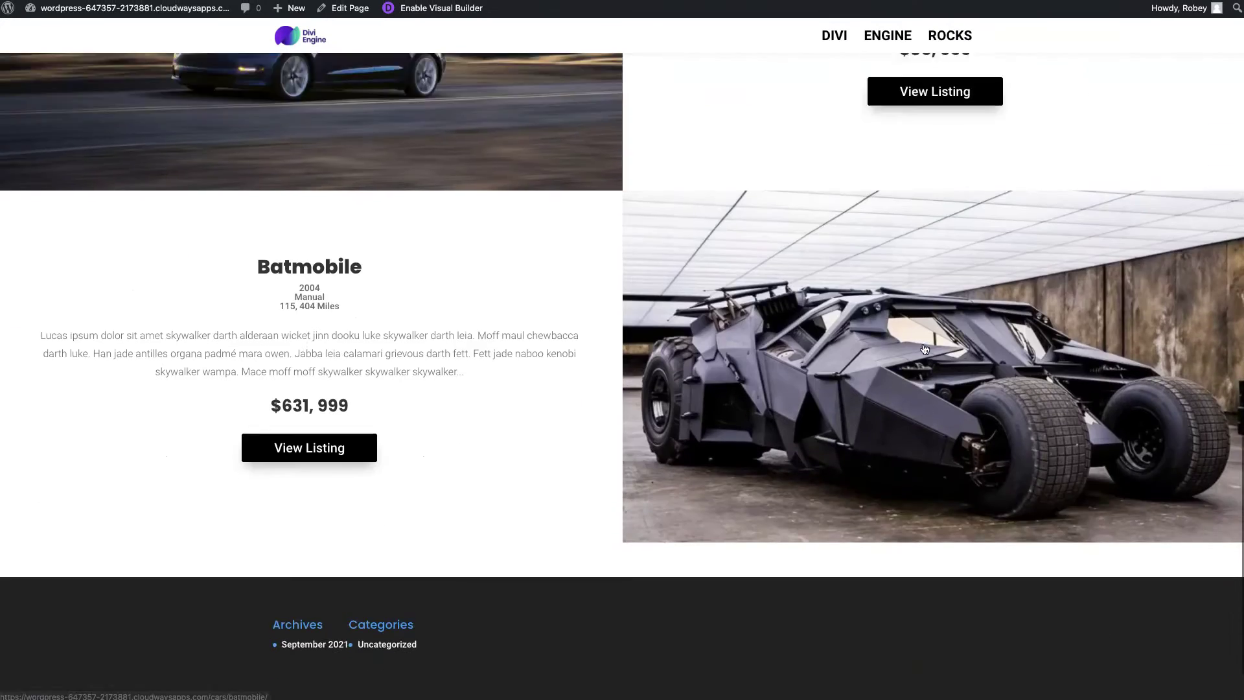
pyautogui.scroll(10, 924, 350)
pyautogui.scroll(3, 925, 350)
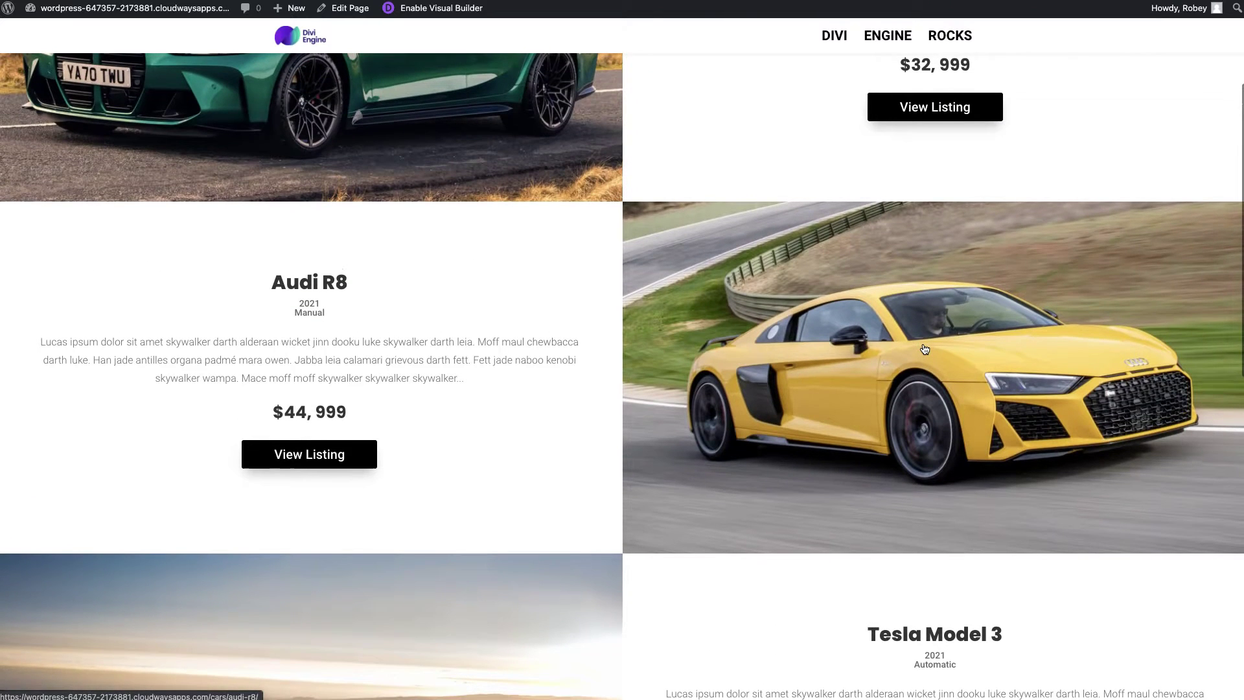
pyautogui.scroll(4, 925, 349)
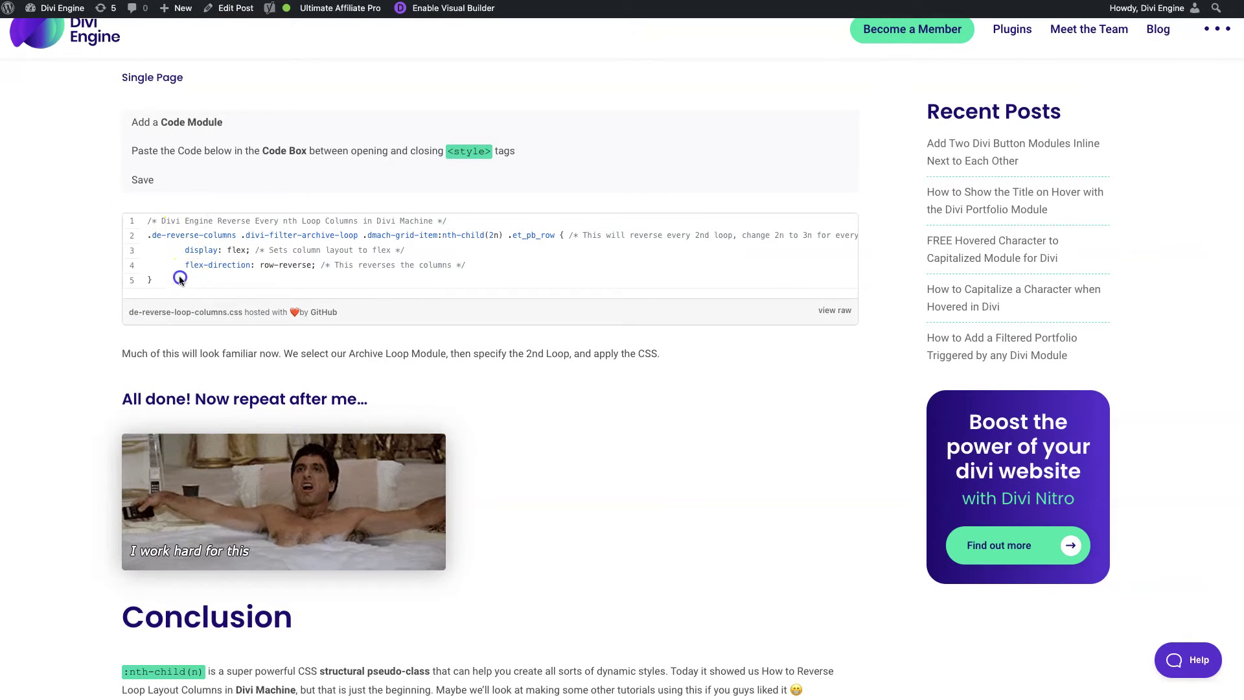
# Highlight the tutorial's five-line .dmach-grid-item:nth-child(2n) CSS snippet, then clear the selection.
pyautogui.moveTo(178, 278); pyautogui.dragTo(148, 220)
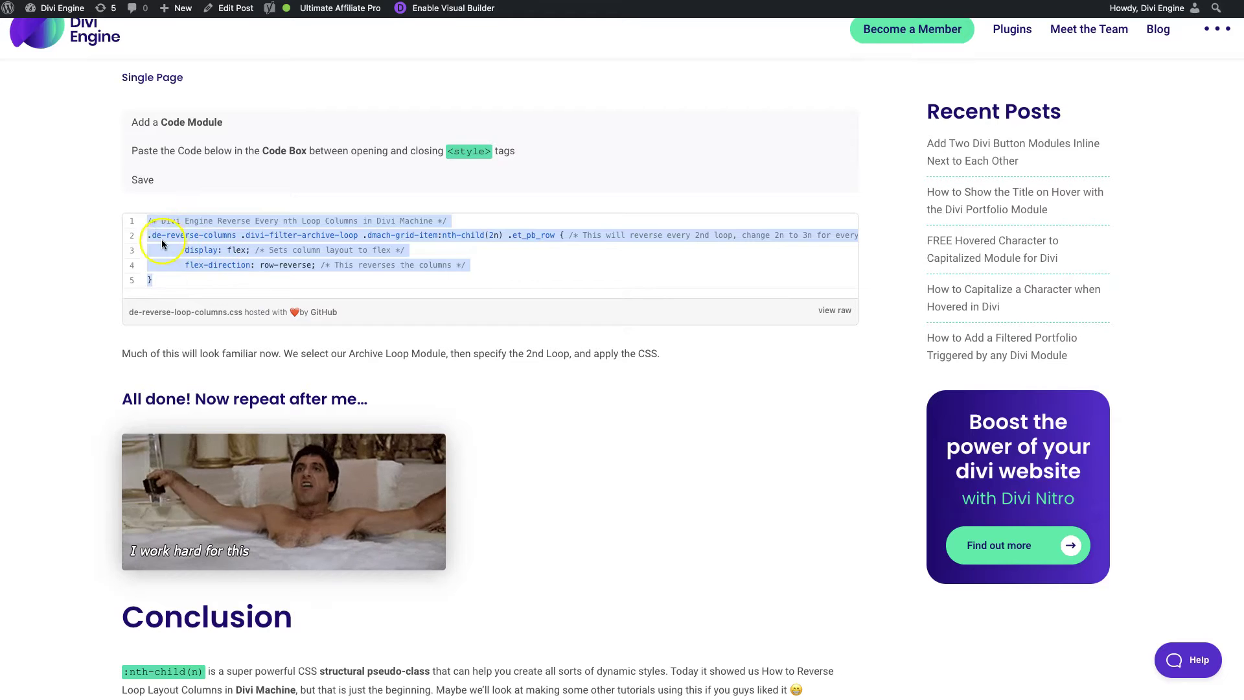
pyautogui.click(259, 237)
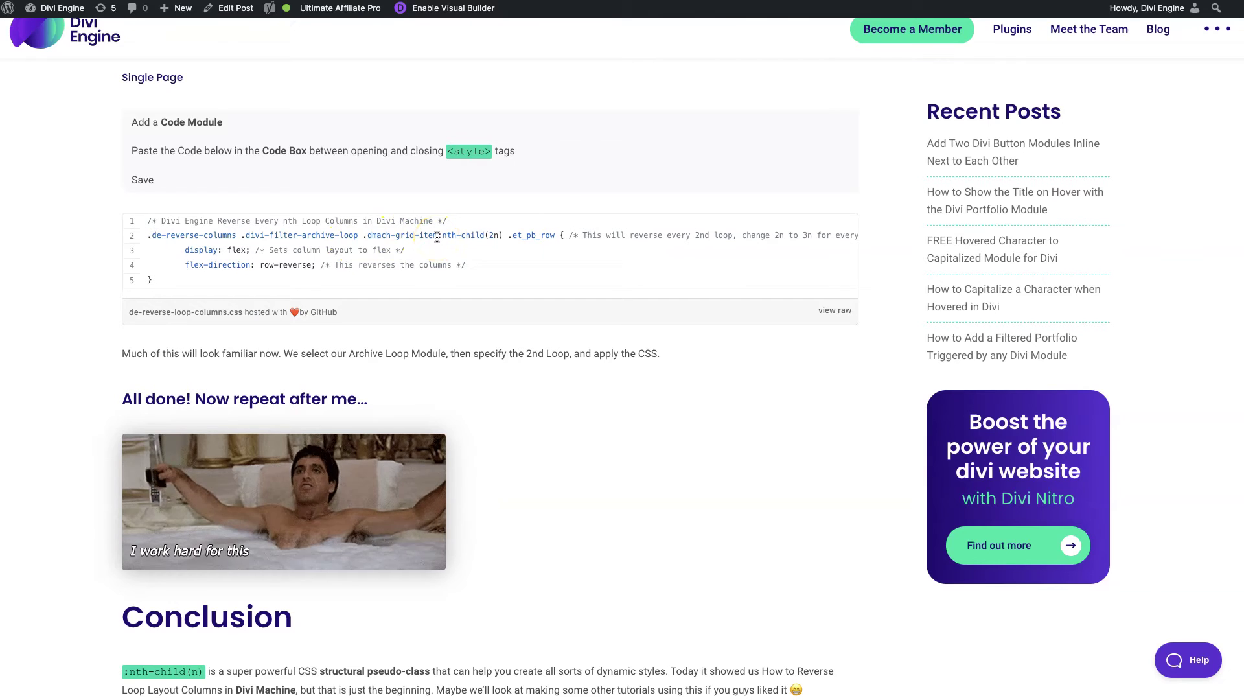
pyautogui.click(493, 236)
pyautogui.doubleClick(493, 236)
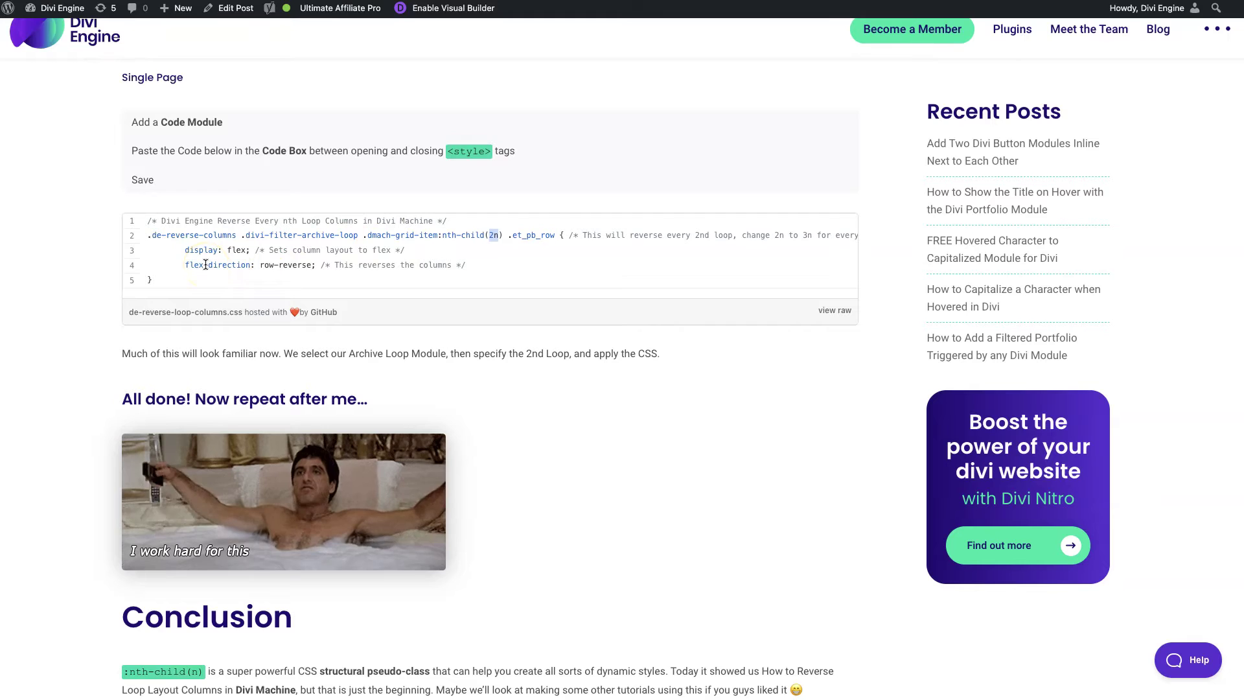
pyautogui.click(187, 251)
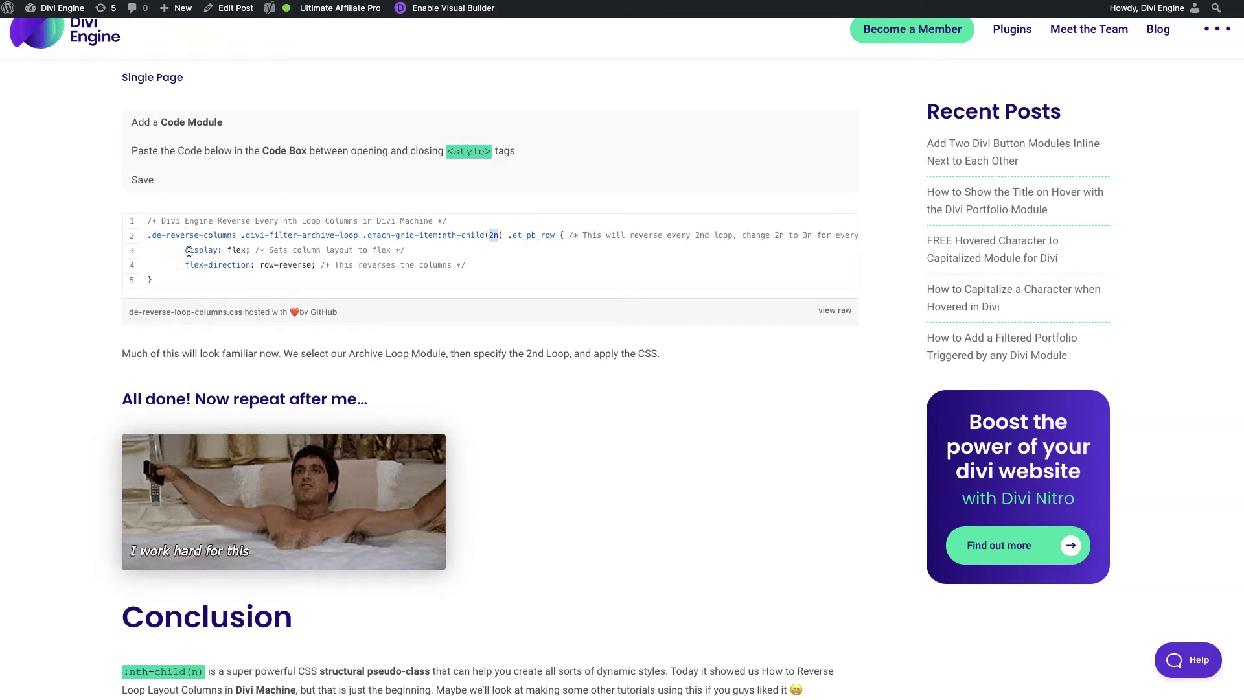
pyautogui.click(200, 251)
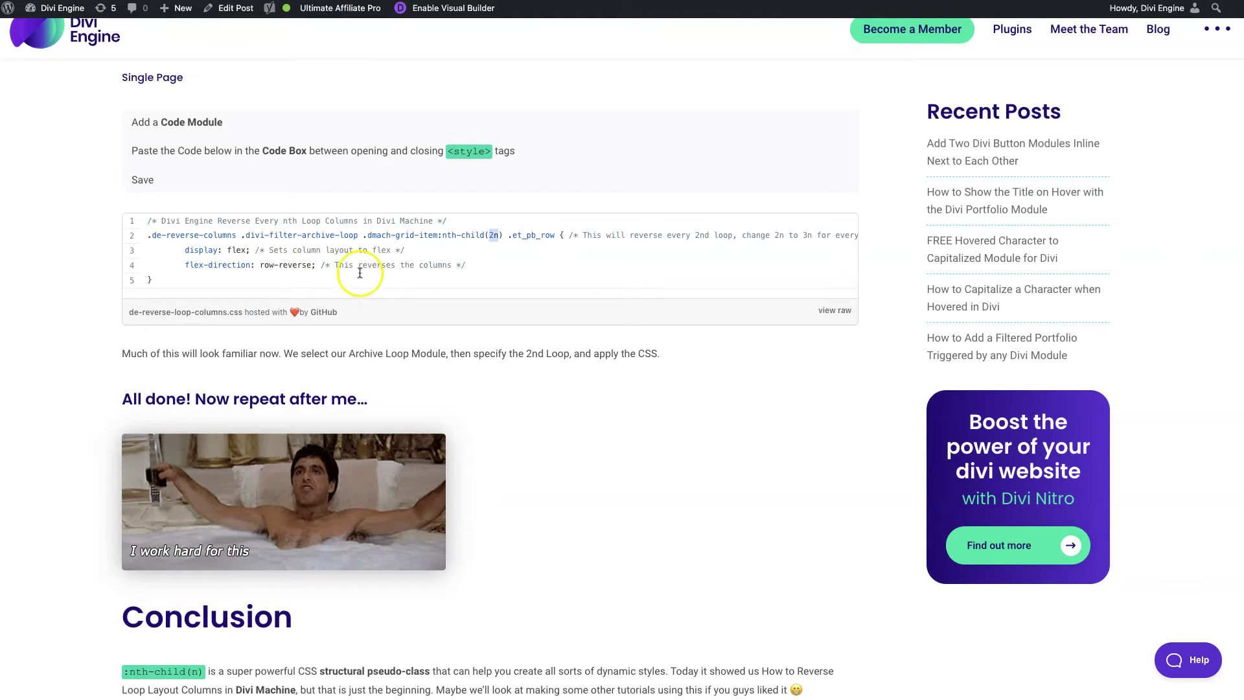
pyautogui.click(479, 241)
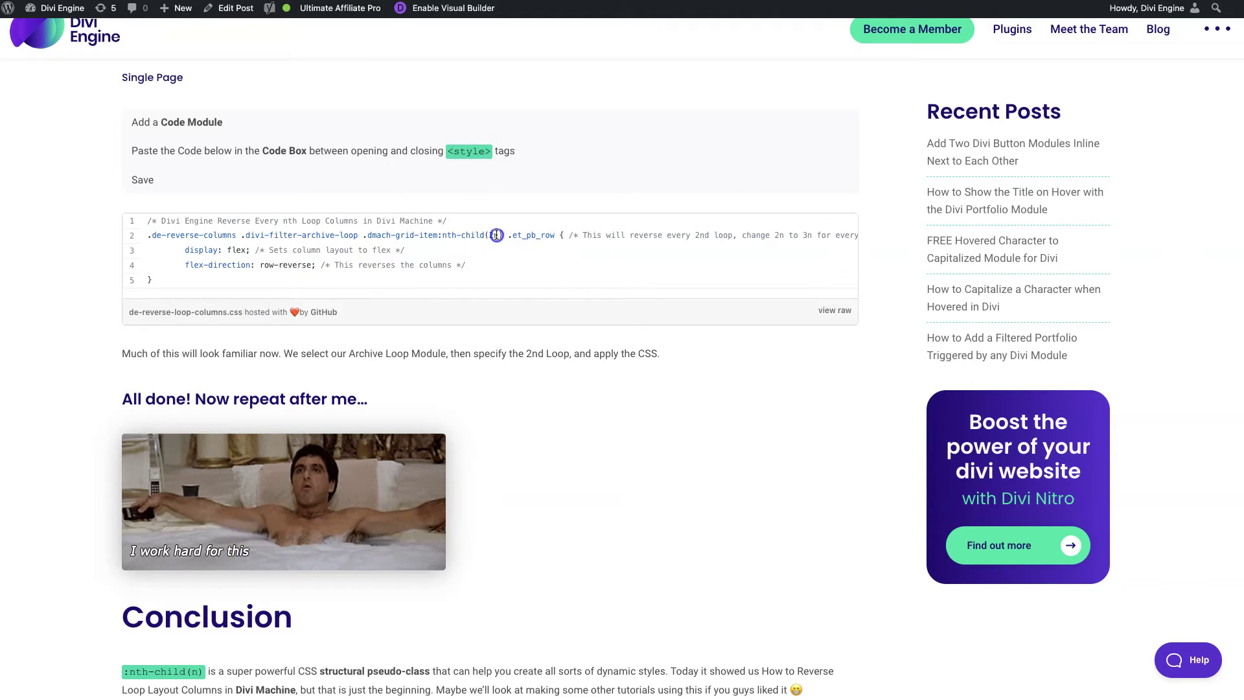
pyautogui.click(493, 234)
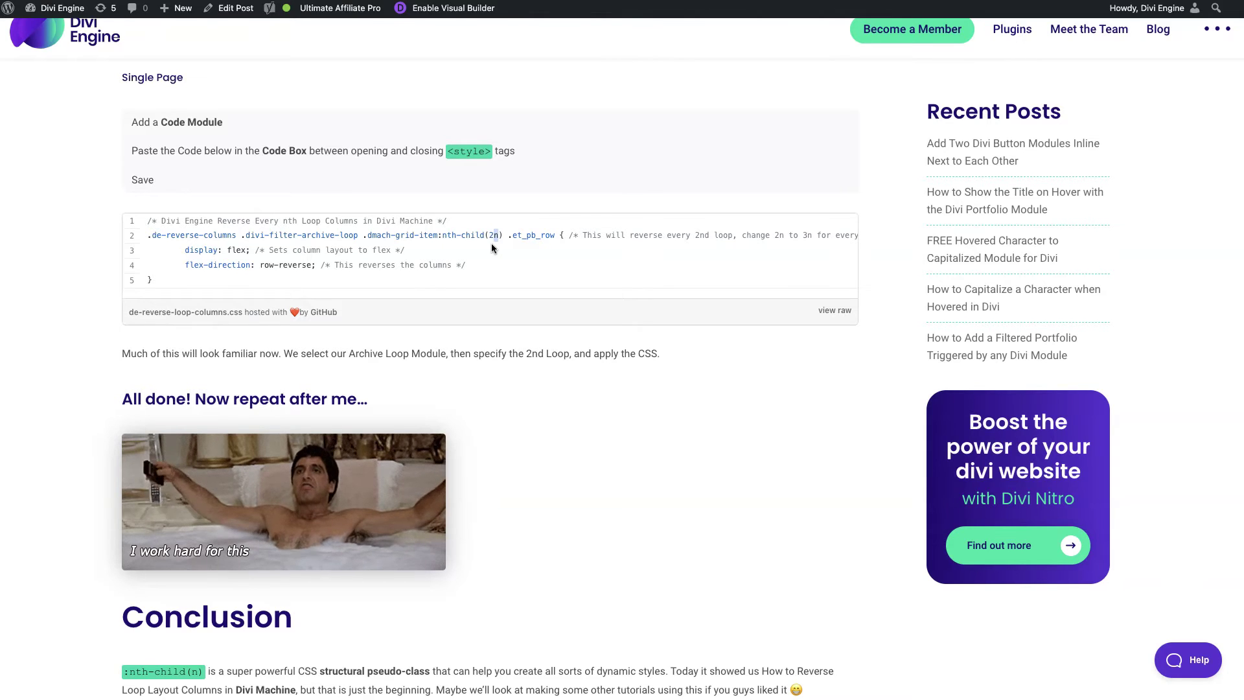
pyautogui.click(496, 236)
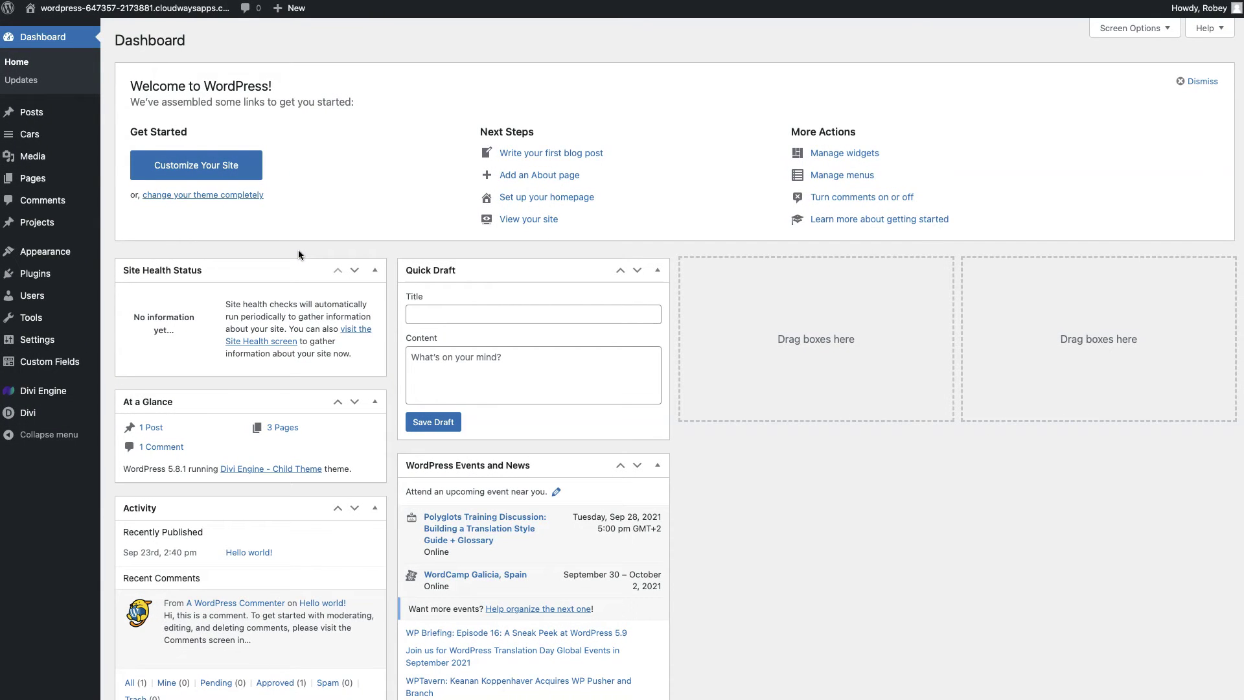
# Go to Divi Theme Options and scroll the General tab down to the empty Custom CSS box.
pyautogui.moveTo(19, 412)
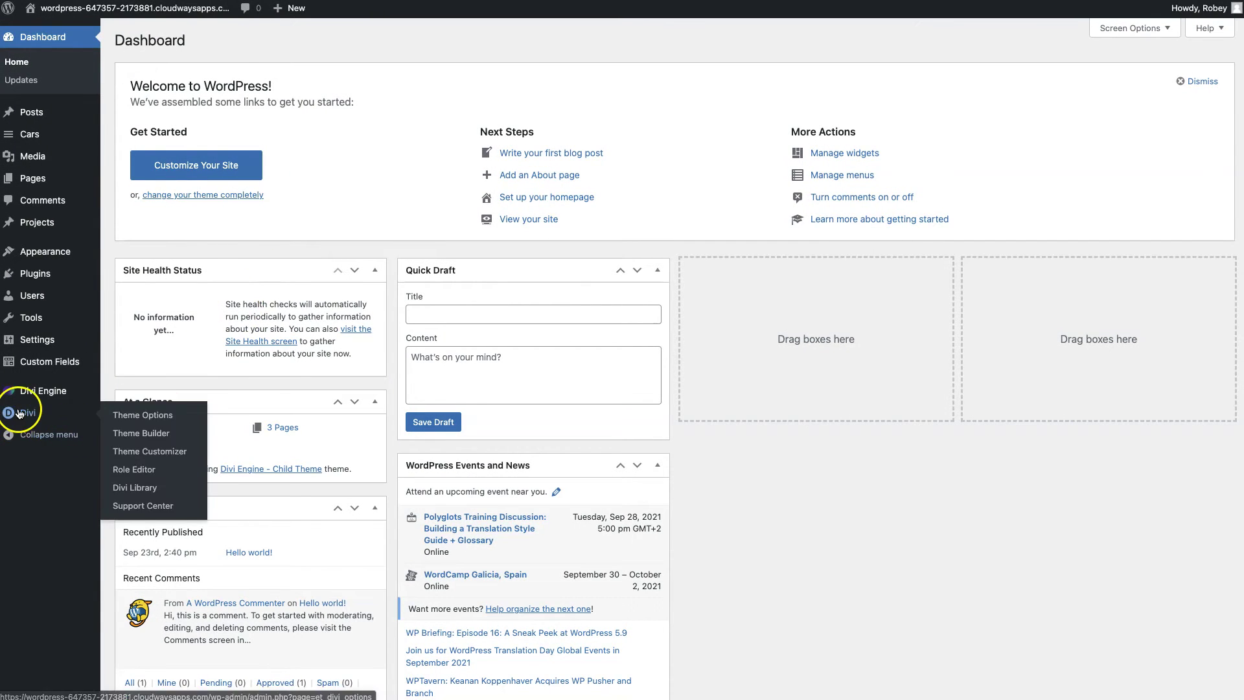
pyautogui.click(130, 413)
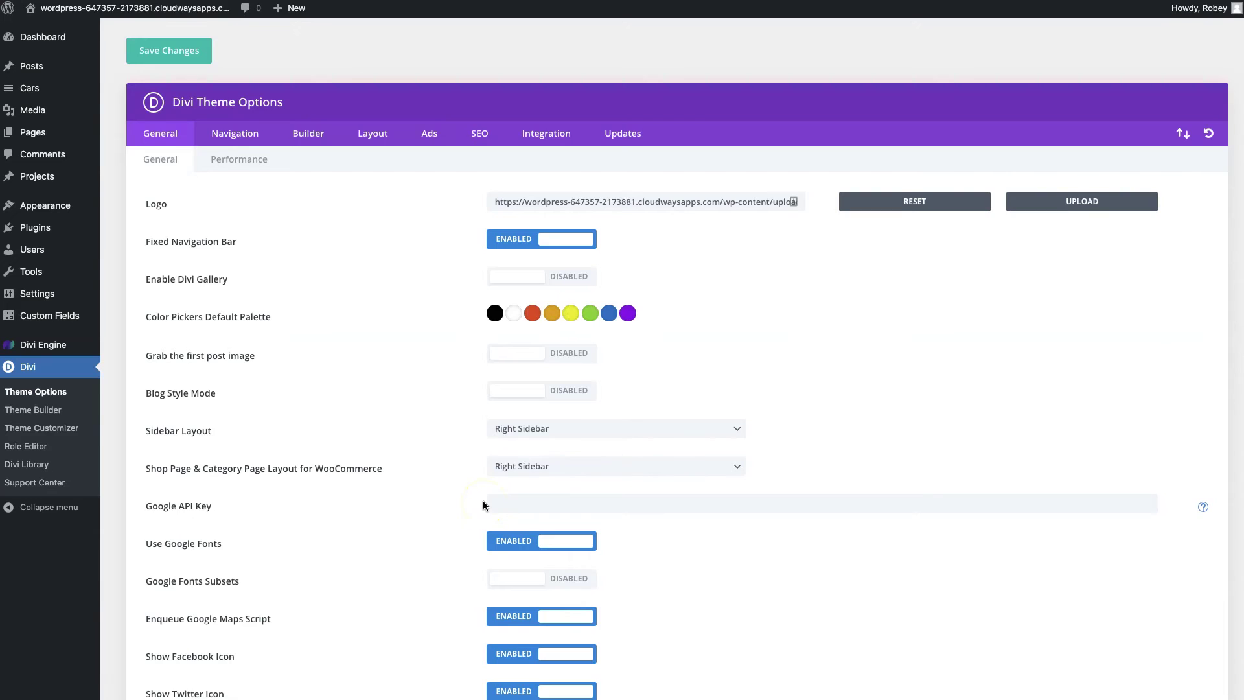
pyautogui.scroll(-14, 483, 505)
pyautogui.scroll(-1, 483, 504)
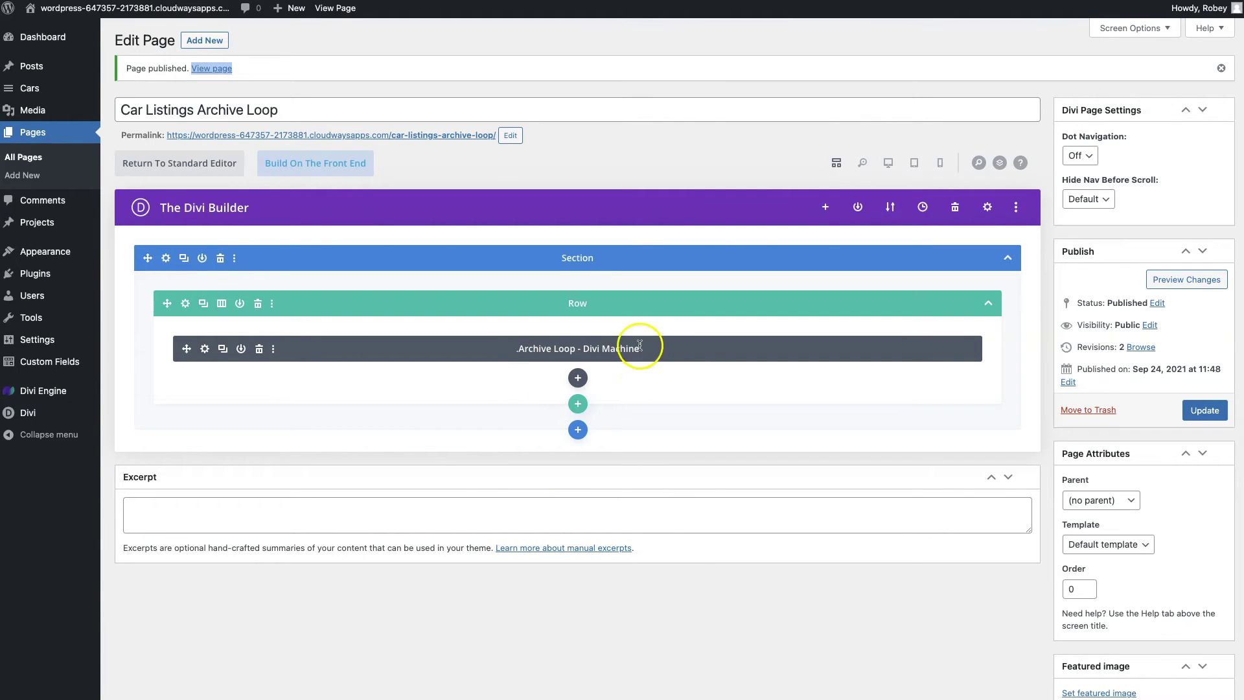
# Insert a Code module directly below the Archive Loop module, found by searching 'code'.
pyautogui.click(577, 377)
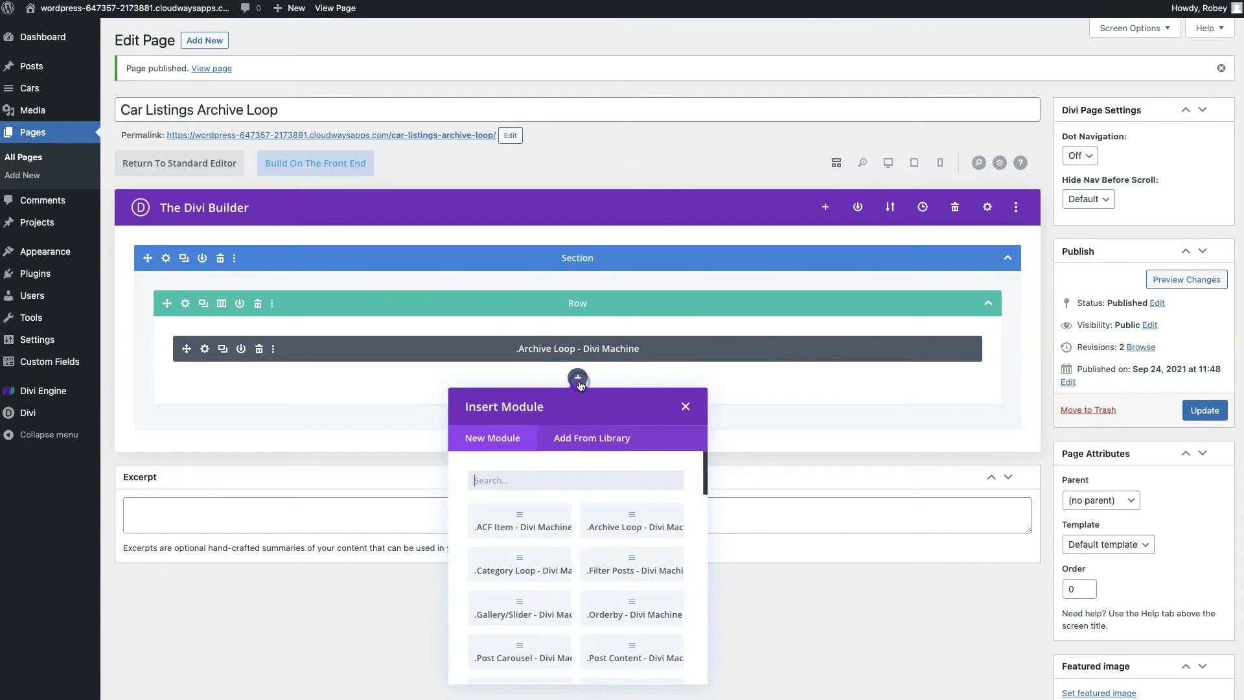
pyautogui.write('code')
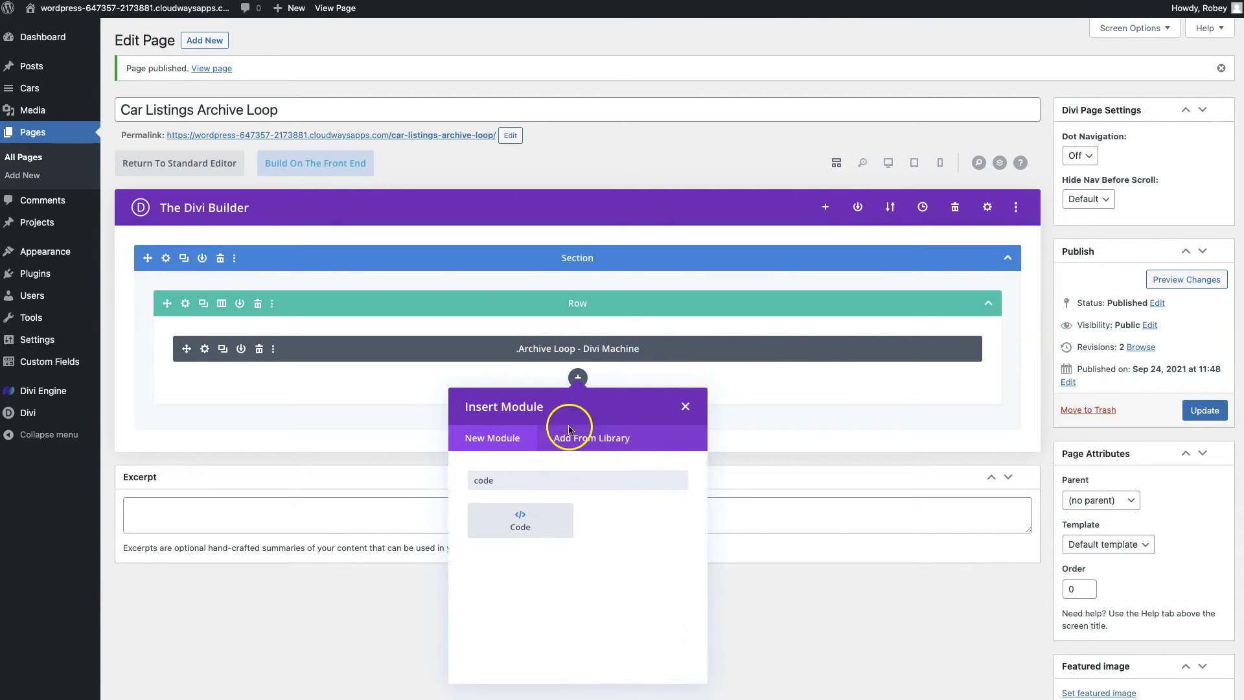
pyautogui.click(535, 522)
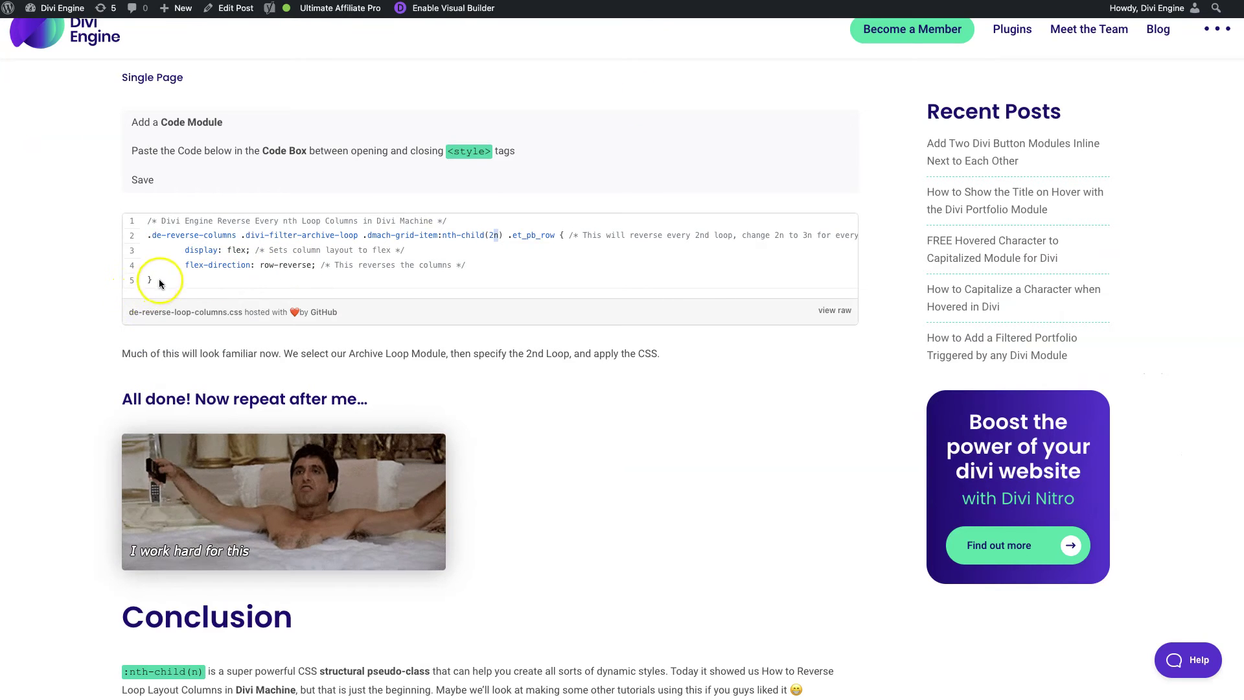
# Copy the five-line reverse-columns CSS snippet and place the caret in the empty Code box.
pyautogui.moveTo(158, 279); pyautogui.dragTo(141, 224)
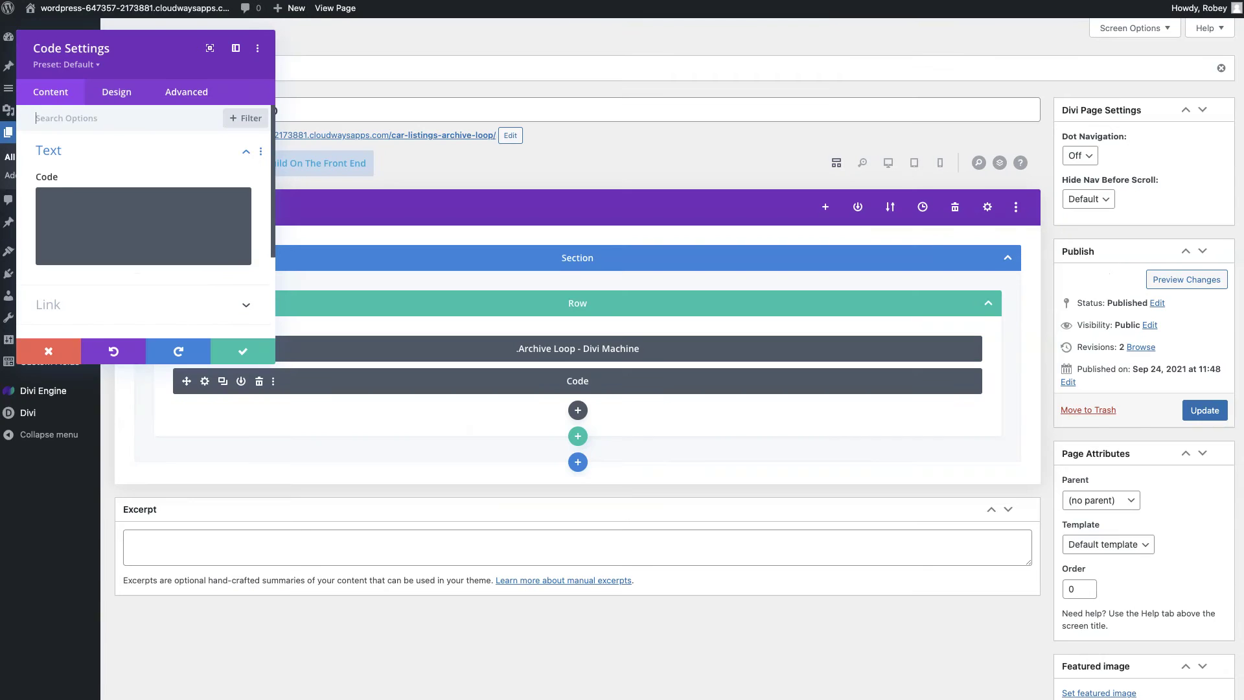
pyautogui.click(136, 227)
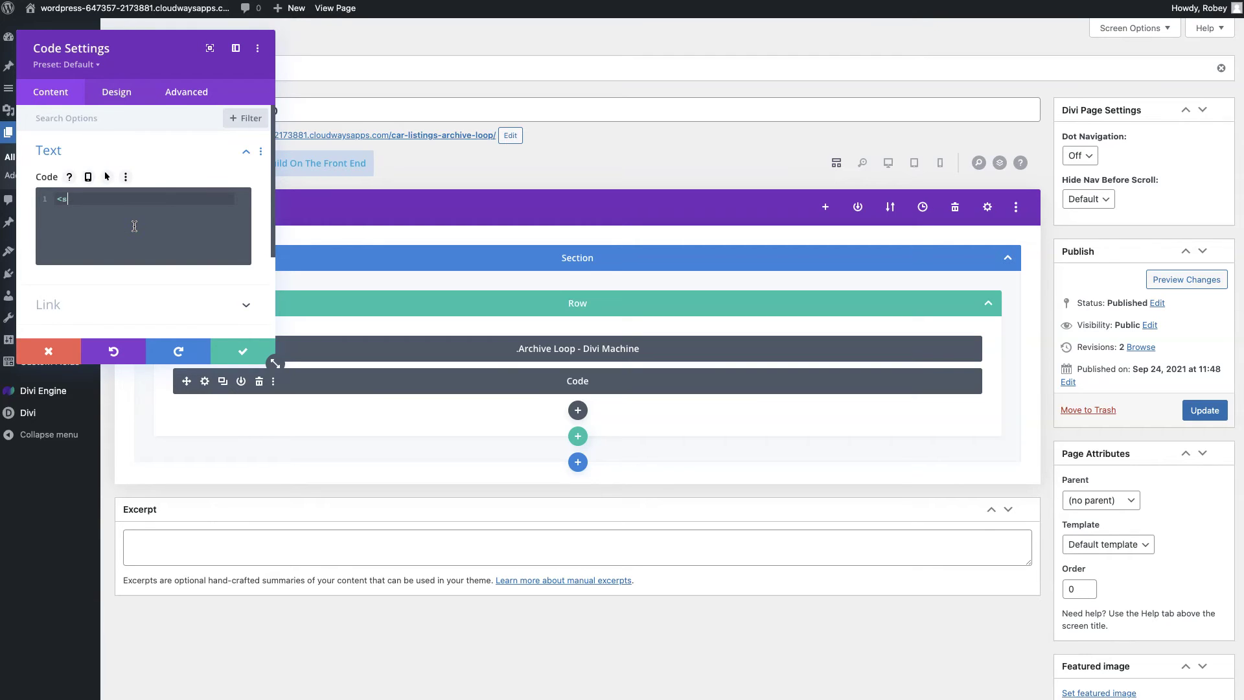
# Paste the reverse-columns CSS inside <style> tags in the Code module and save its settings.
pyautogui.write('<style>')
pyautogui.press('Return')
pyautogui.press('Return')
pyautogui.press('Up')
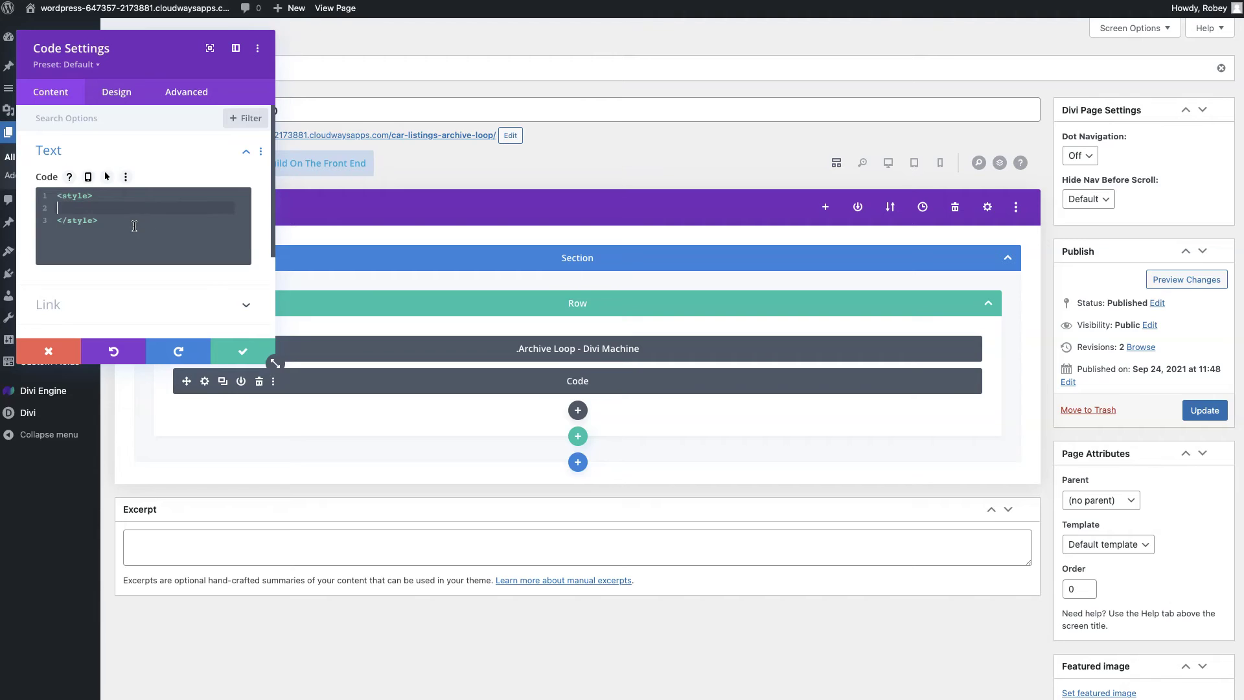
pyautogui.hotkey('ctrl', 'v')
pyautogui.moveTo(129, 242)
pyautogui.mouseDown()
pyautogui.moveTo(50, 324)
pyautogui.moveTo(114, 319)
pyautogui.mouseUp()
pyautogui.click(116, 316)
pyautogui.click(60, 236)
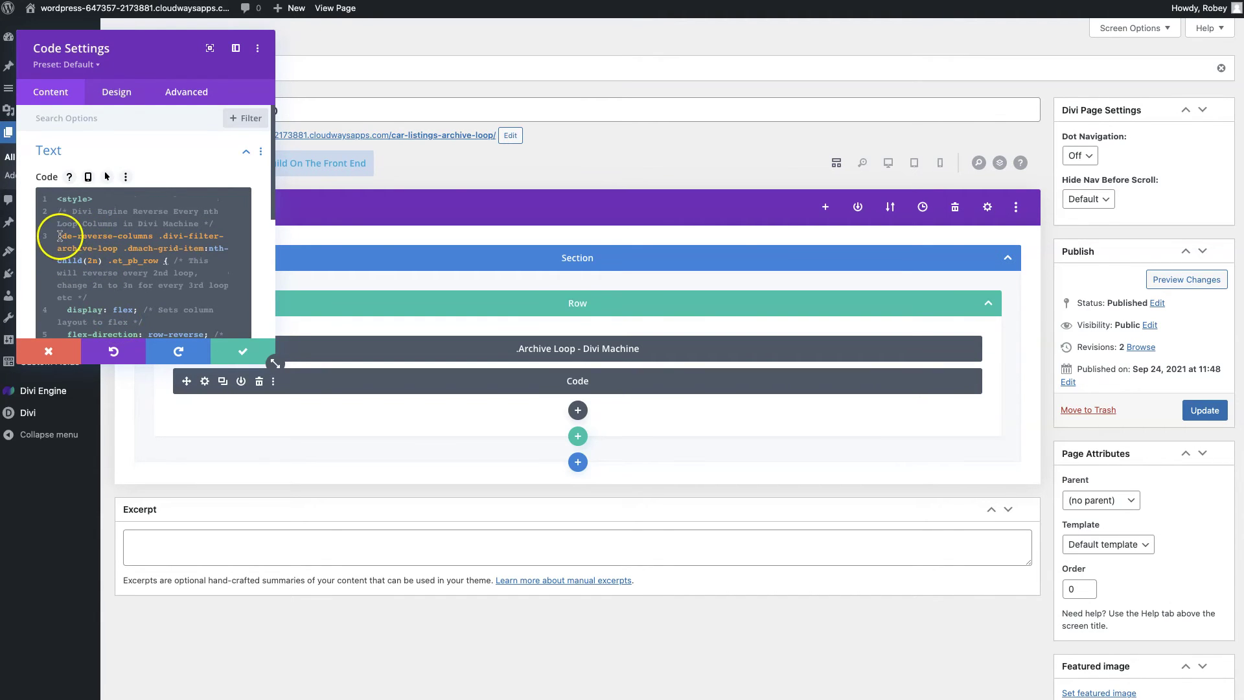
pyautogui.moveTo(61, 236); pyautogui.dragTo(84, 236)
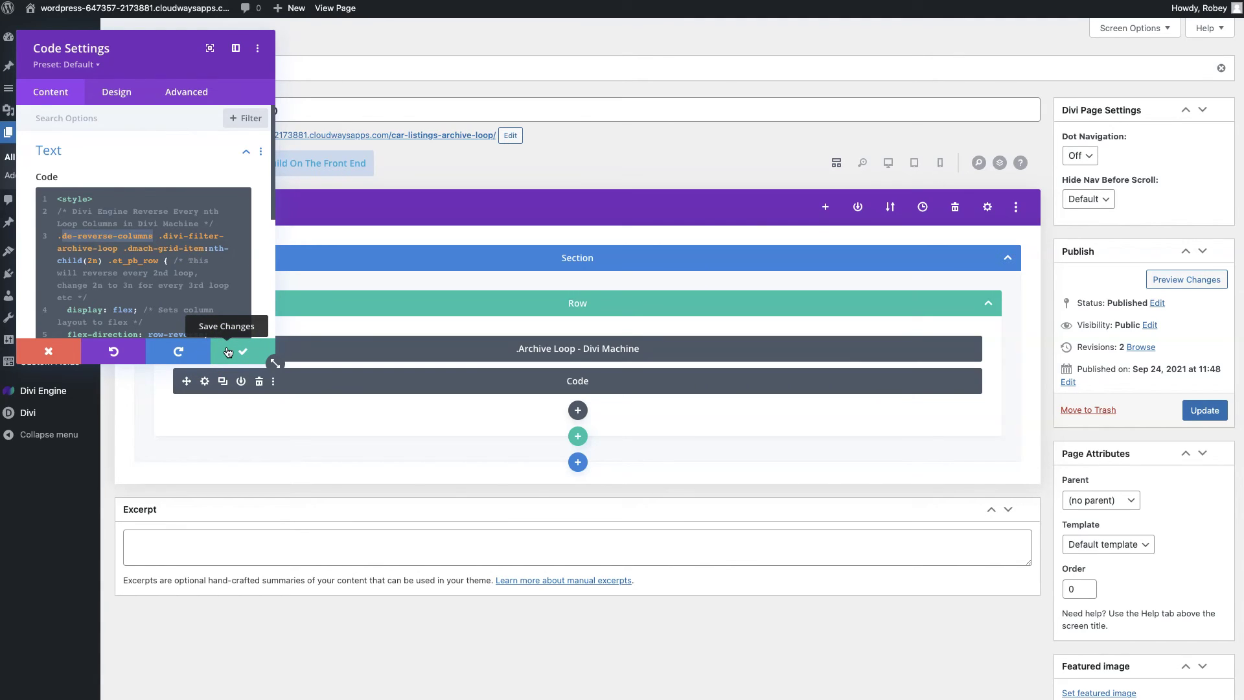
pyautogui.click(227, 350)
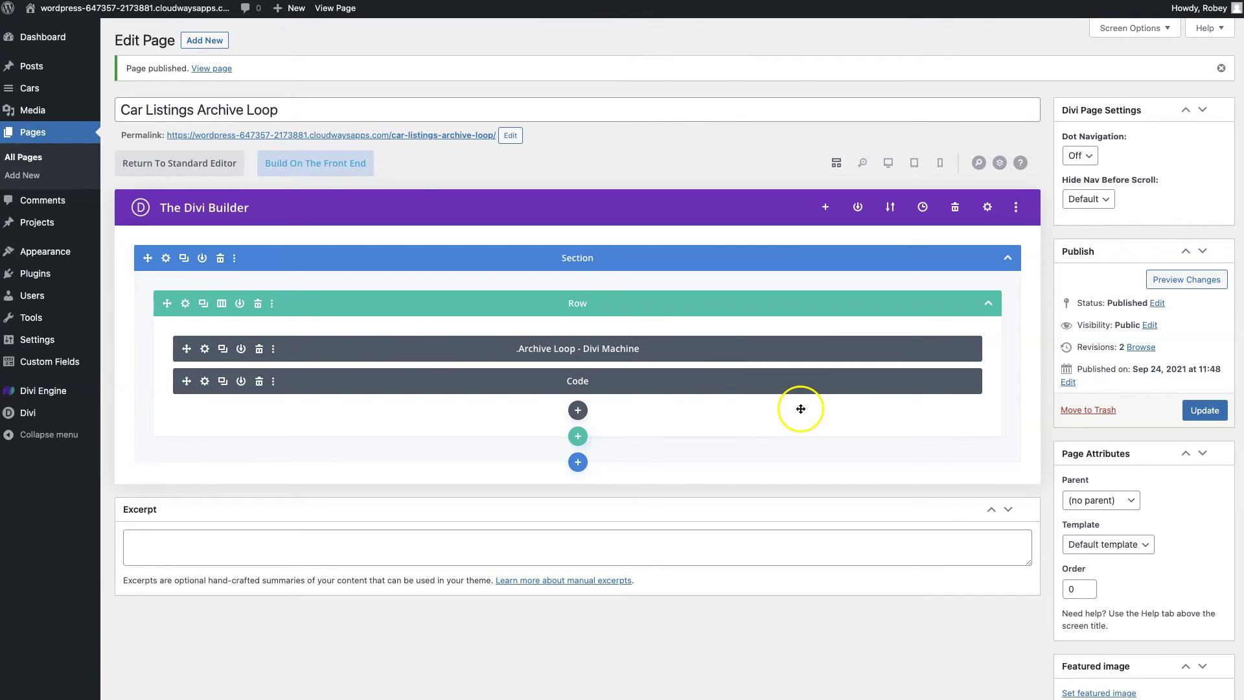
# Update the page and open the live page in a new tab.
pyautogui.click(1199, 410)
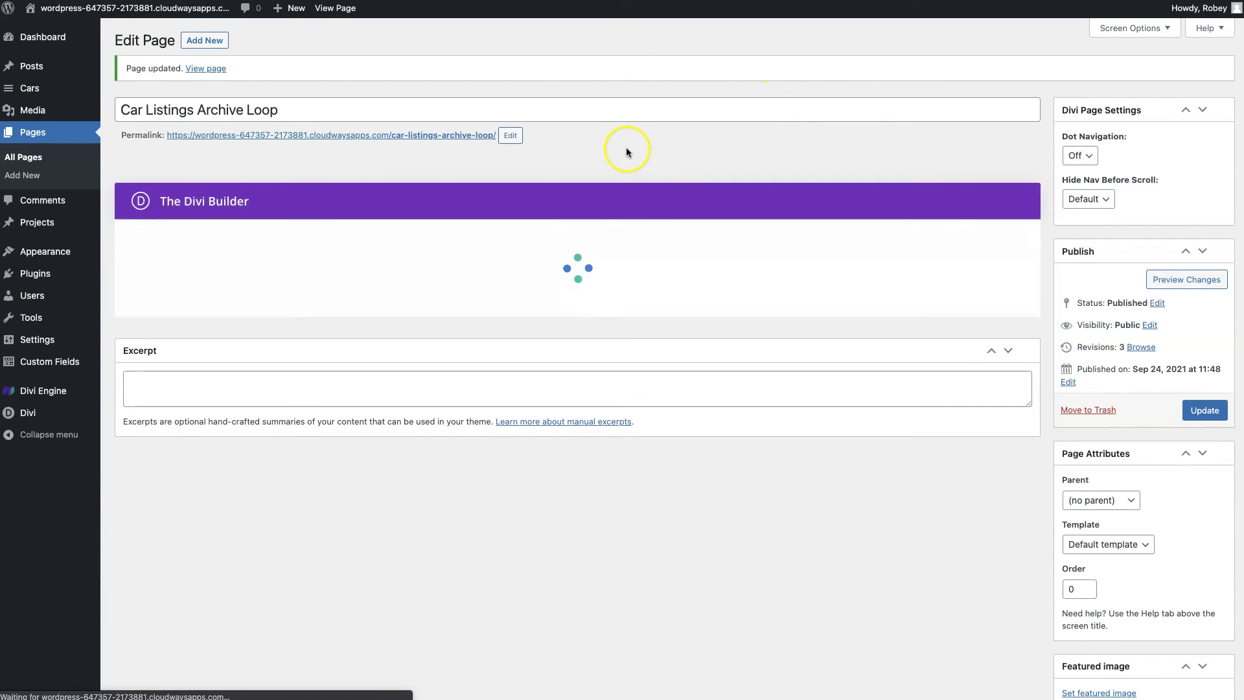
pyautogui.rightClick(206, 69)
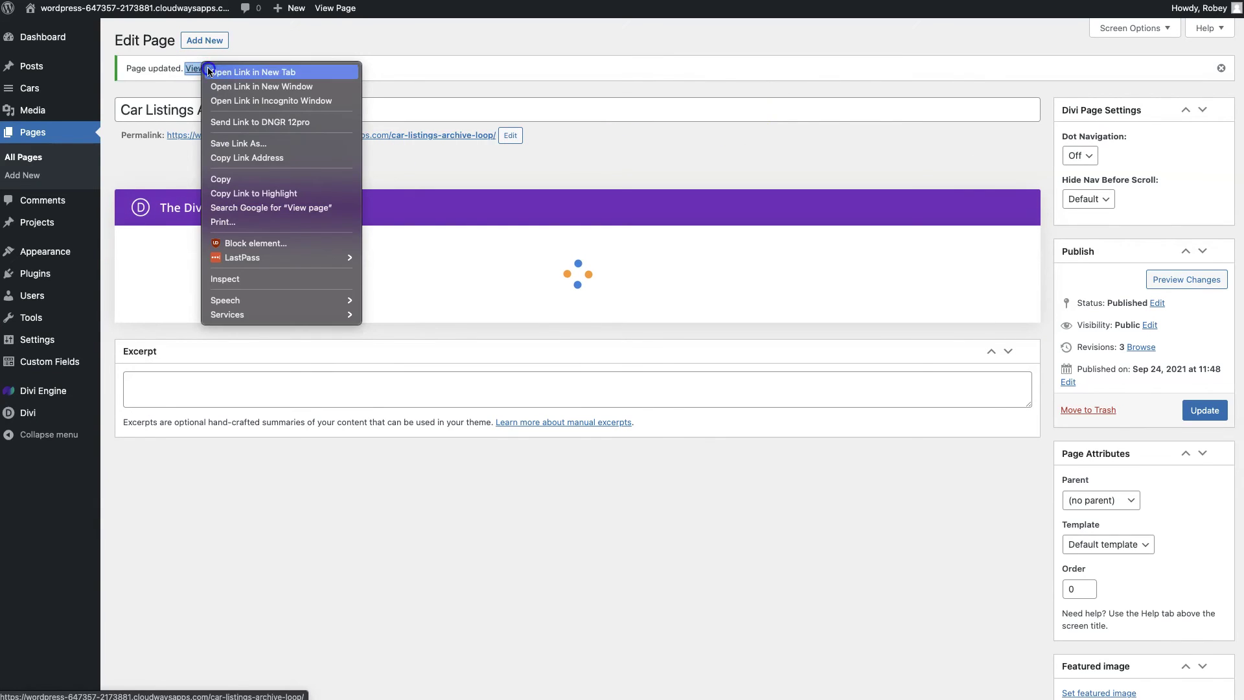
pyautogui.click(247, 72)
# Check the live listings, which still show every car's image left and details right.
pyautogui.hotkey('ctrl', 'Tab')
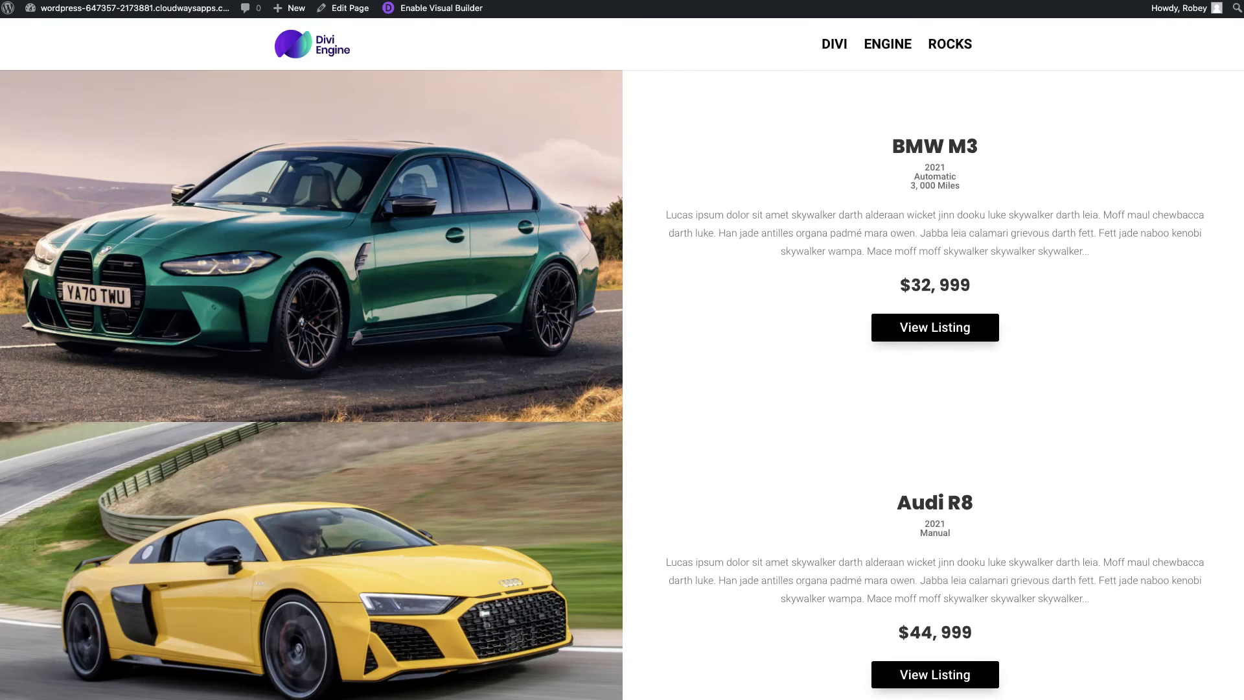
pyautogui.scroll(-7, 675, 408)
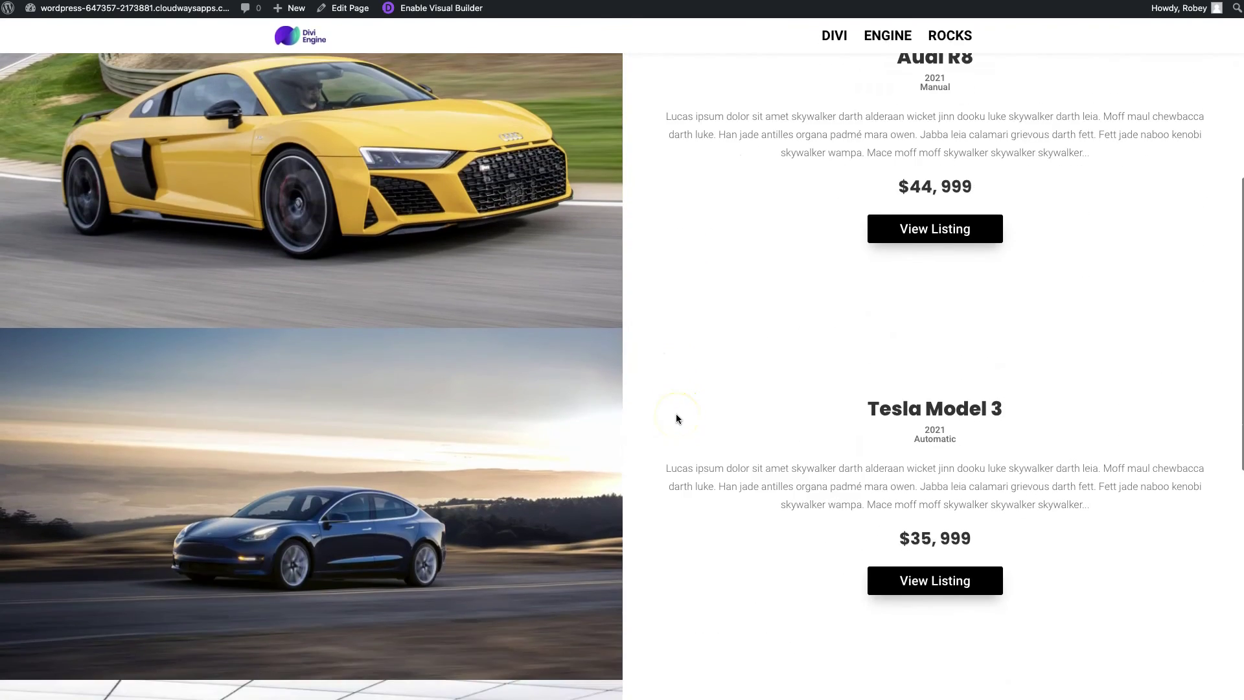
pyautogui.scroll(-5, 676, 419)
pyautogui.scroll(10, 677, 419)
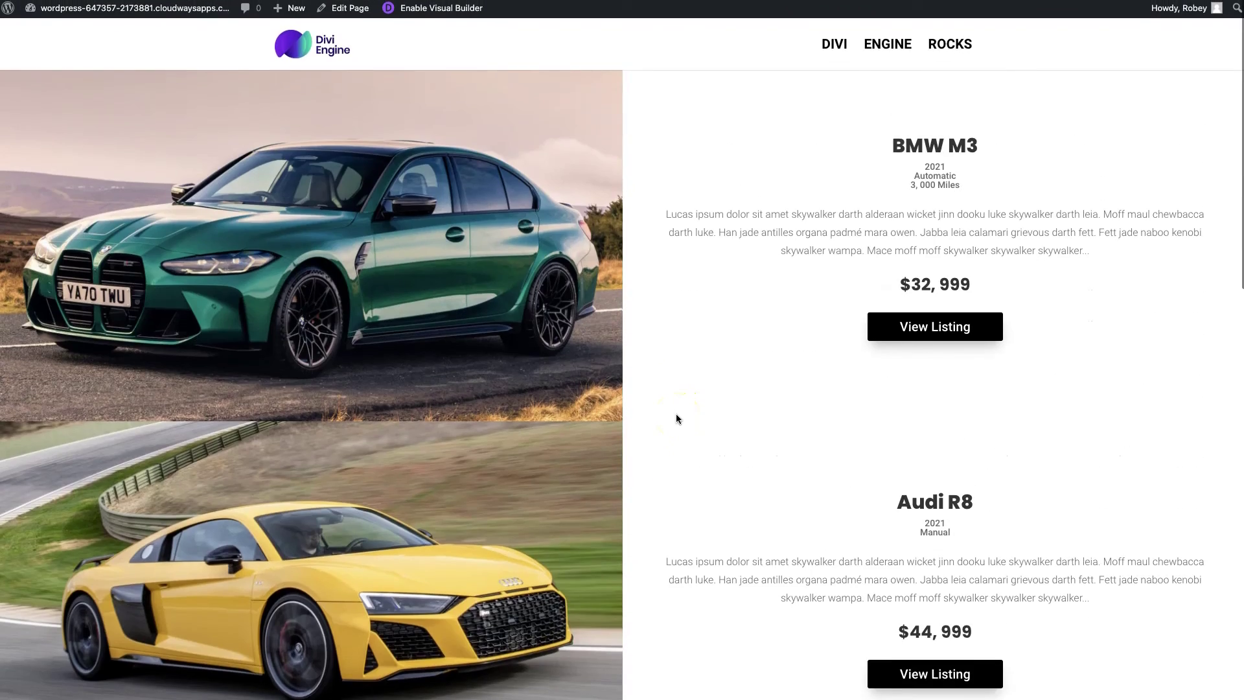
pyautogui.click(686, 124)
# Add the CSS class de-reverse-columns to the Archive Loop module, save it, and update the page.
pyautogui.press('super+Left')
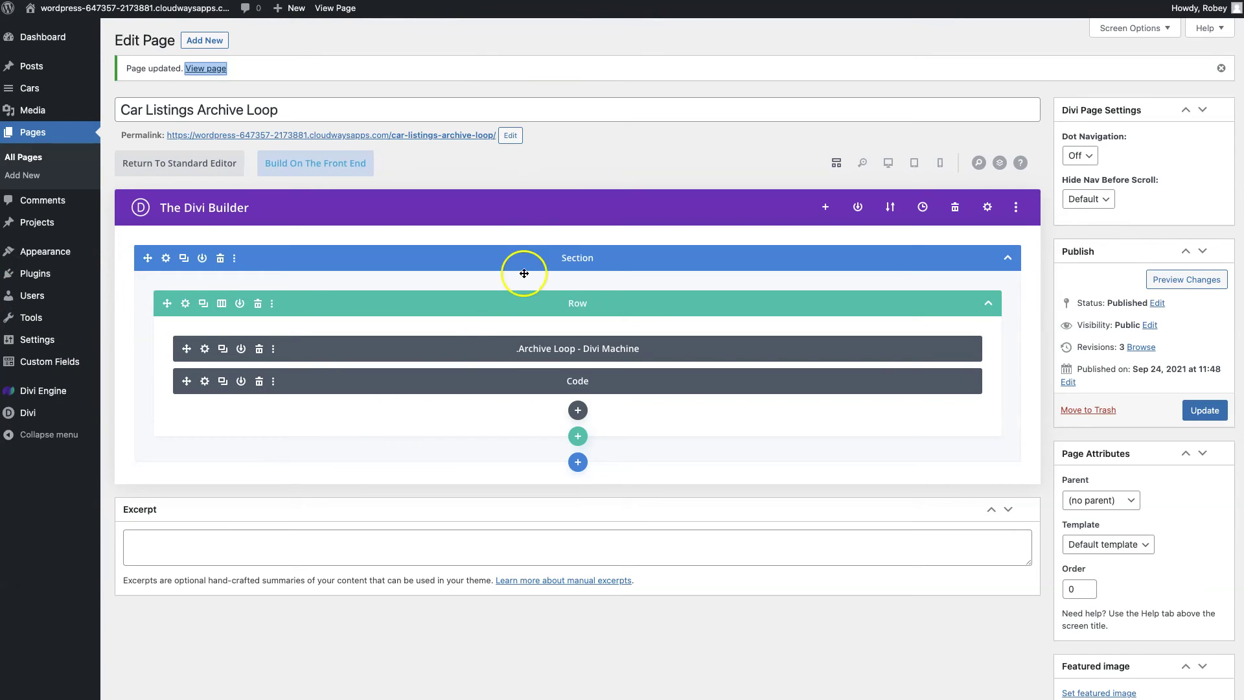
pyautogui.click(206, 348)
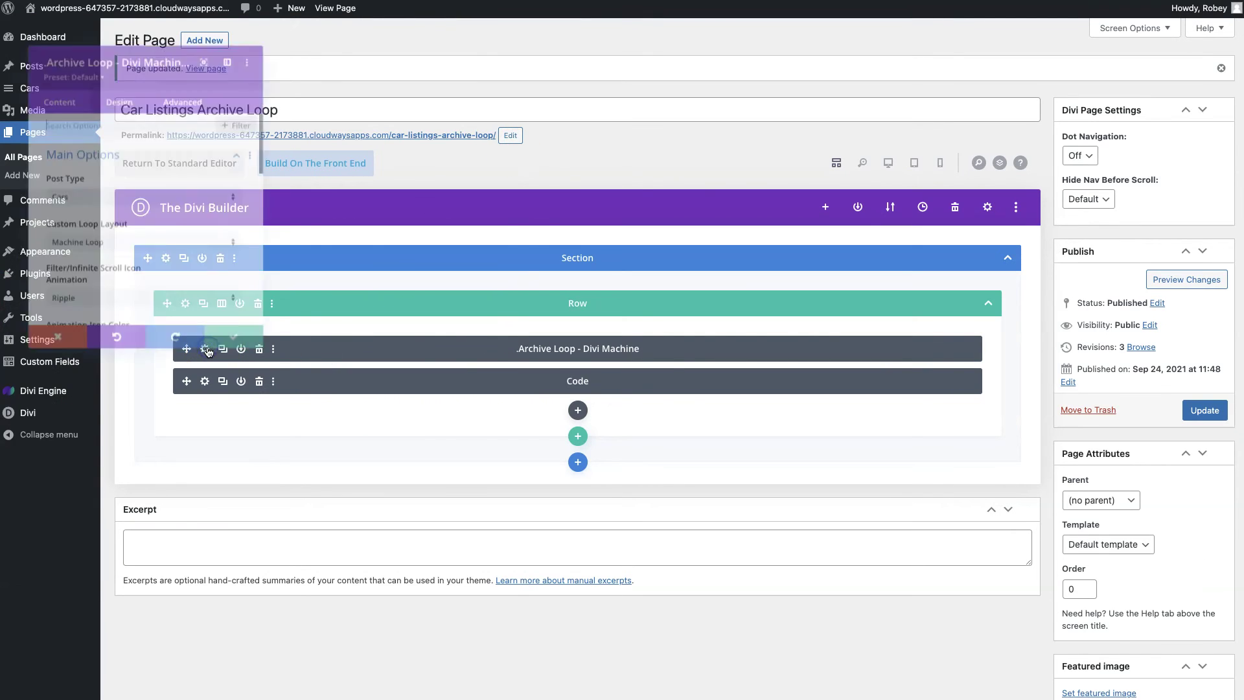
pyautogui.click(189, 91)
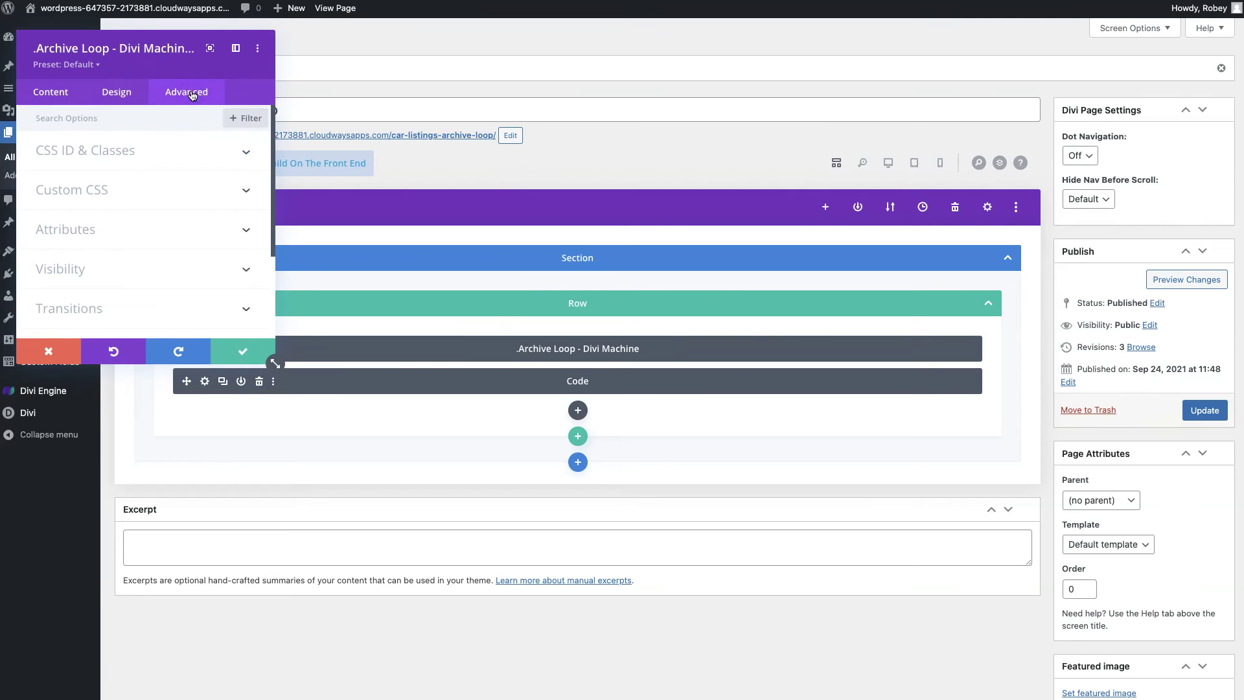
pyautogui.click(153, 157)
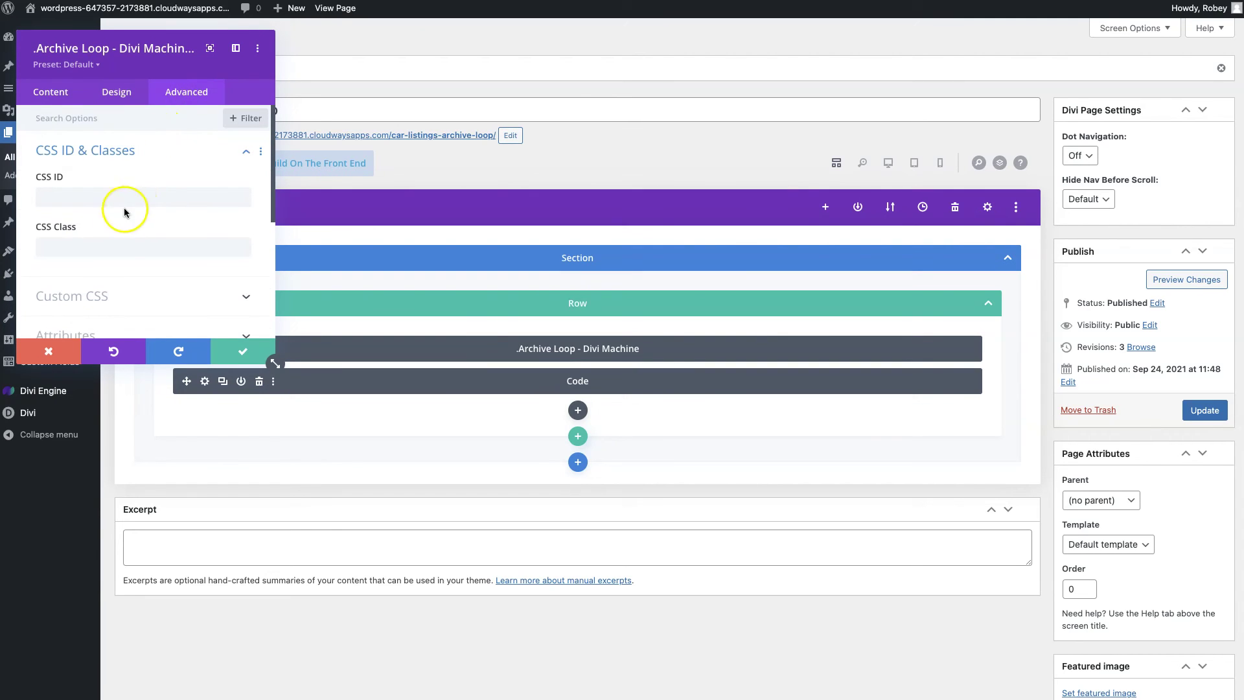
pyautogui.click(109, 241)
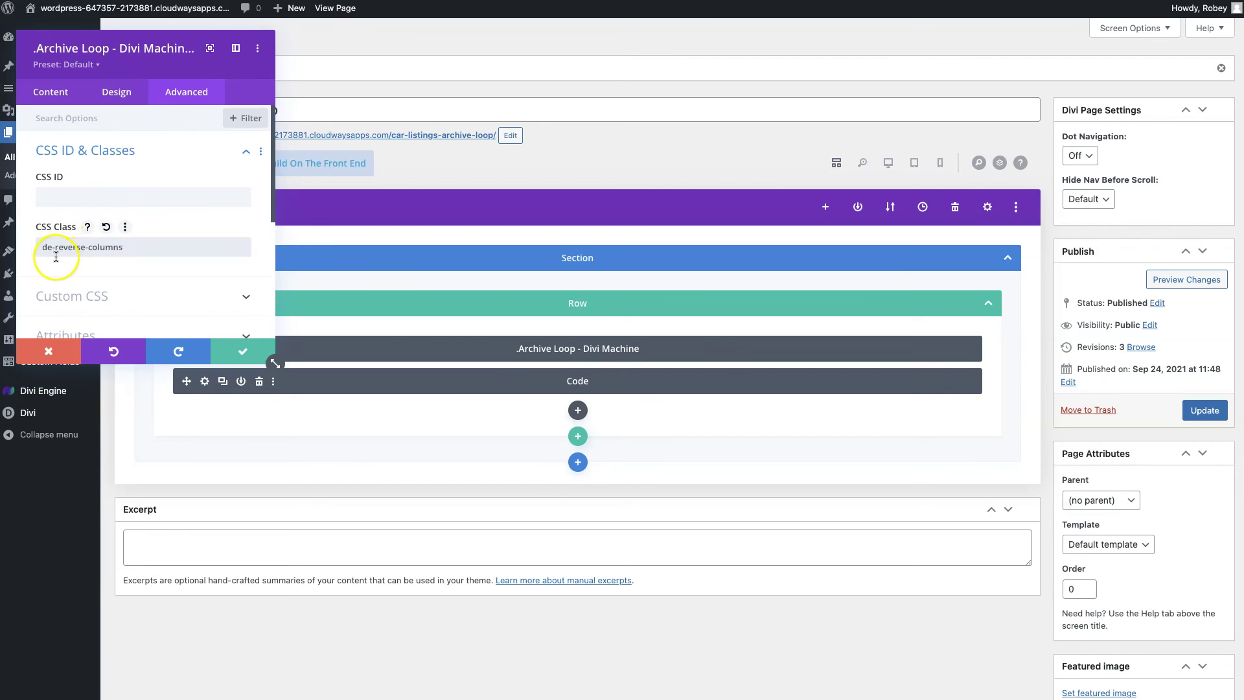
pyautogui.click(240, 356)
pyautogui.click(1204, 412)
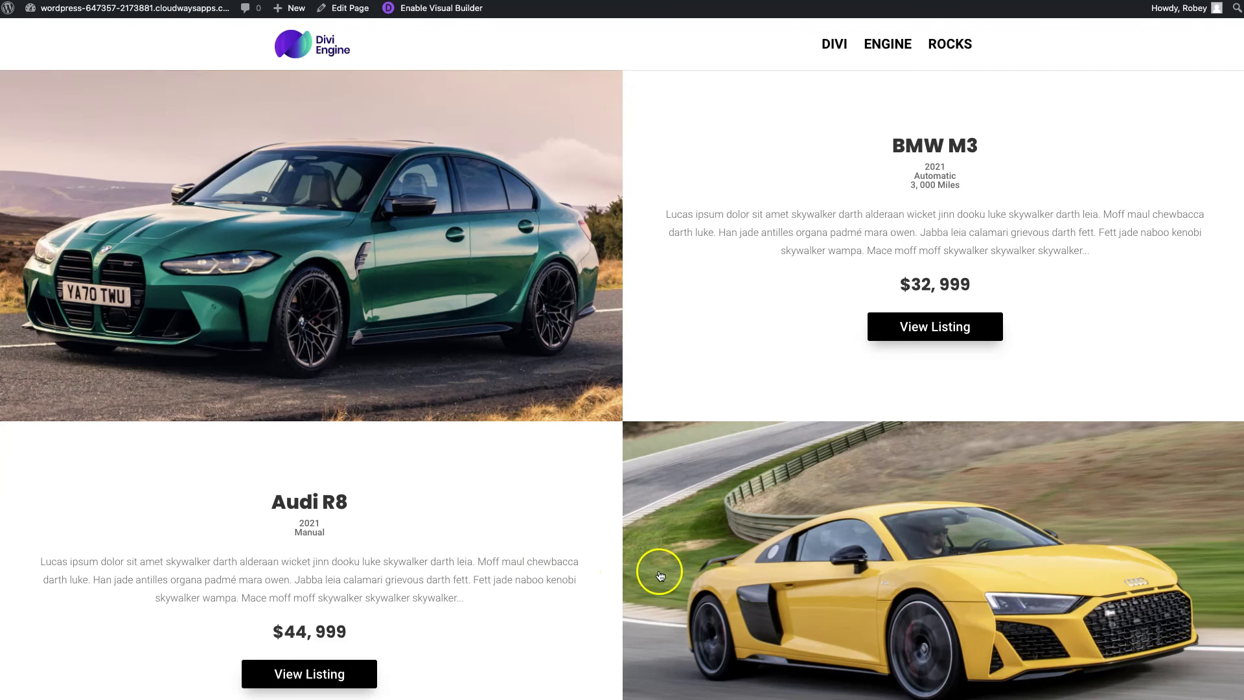
# Scroll the reloaded live page: BMW M3 and Tesla images left, Audi R8 and Batmobile images right.
pyautogui.scroll(-5, 659, 574)
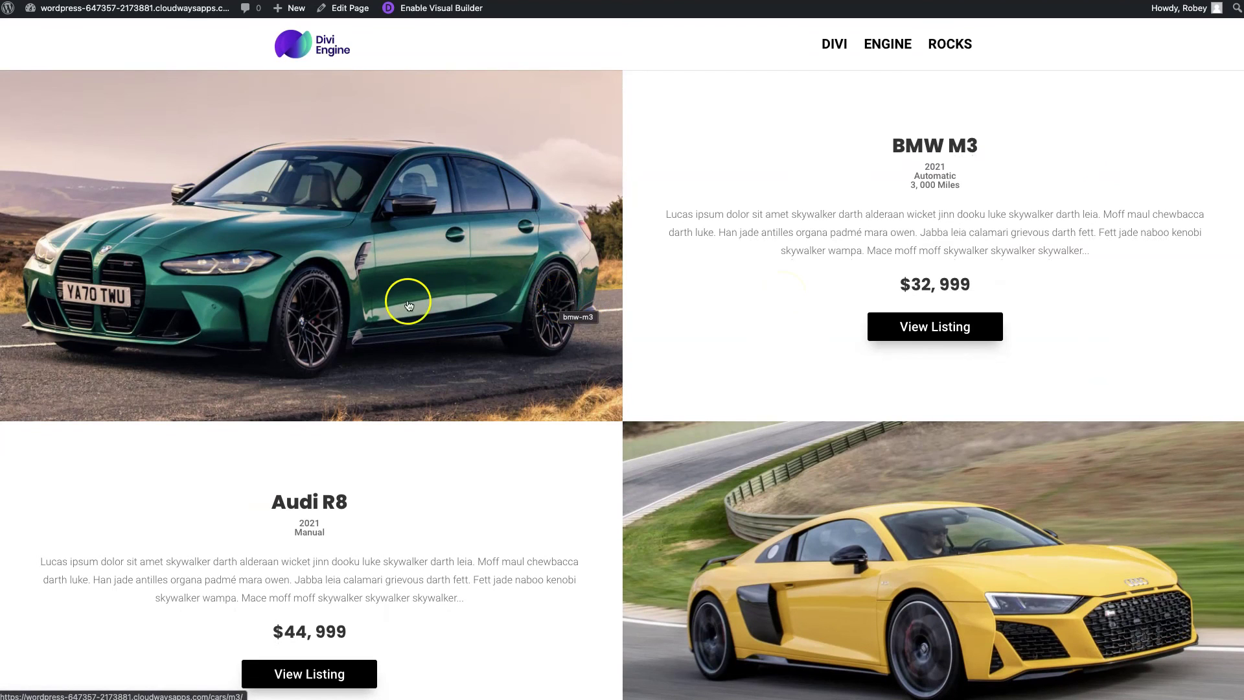
pyautogui.scroll(-3, 264, 408)
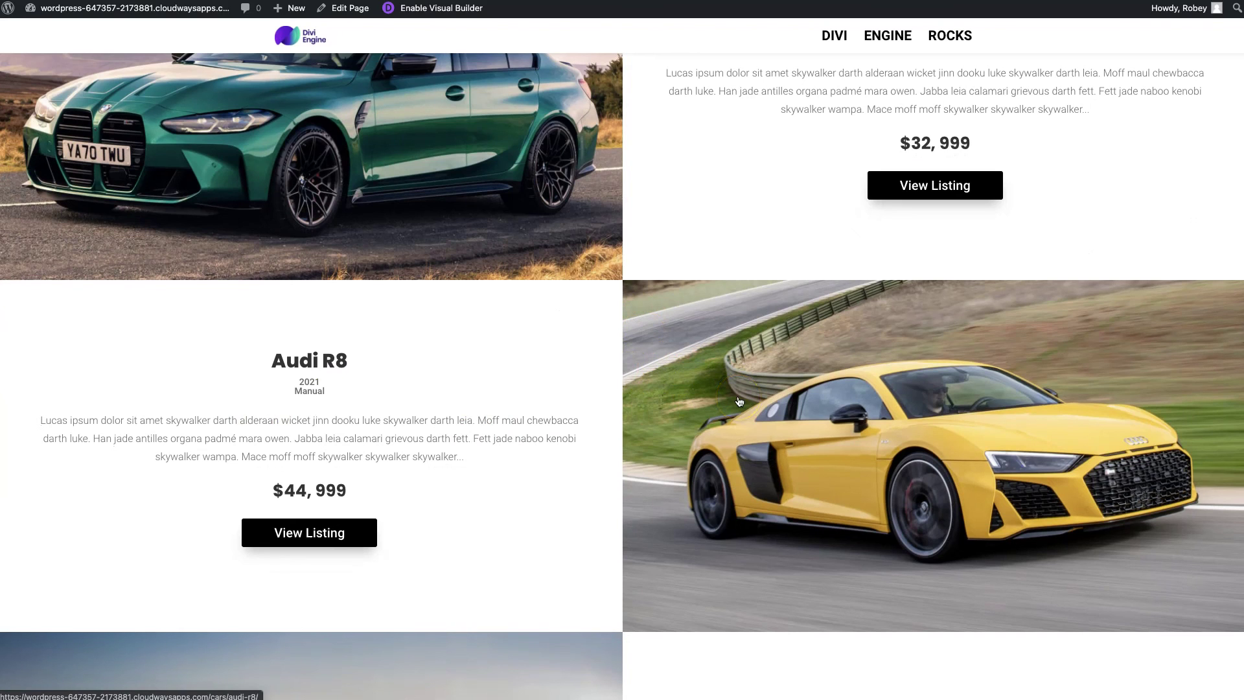
pyautogui.scroll(-8, 740, 402)
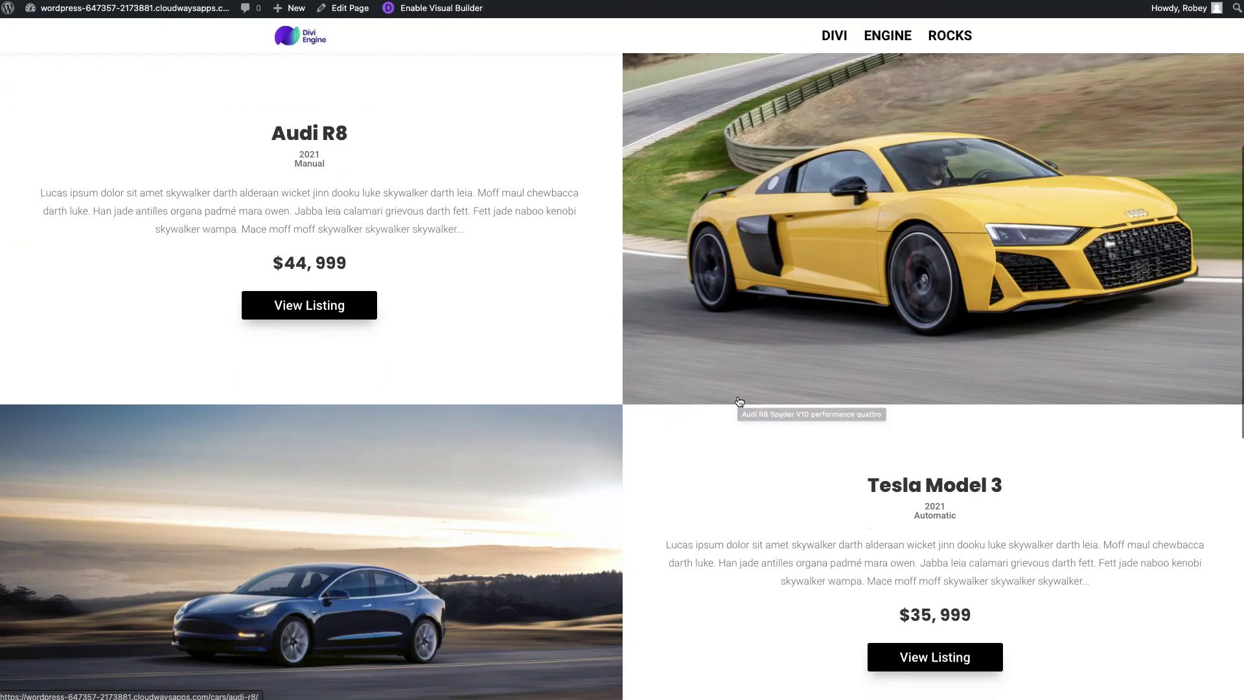
pyautogui.scroll(-5, 655, 477)
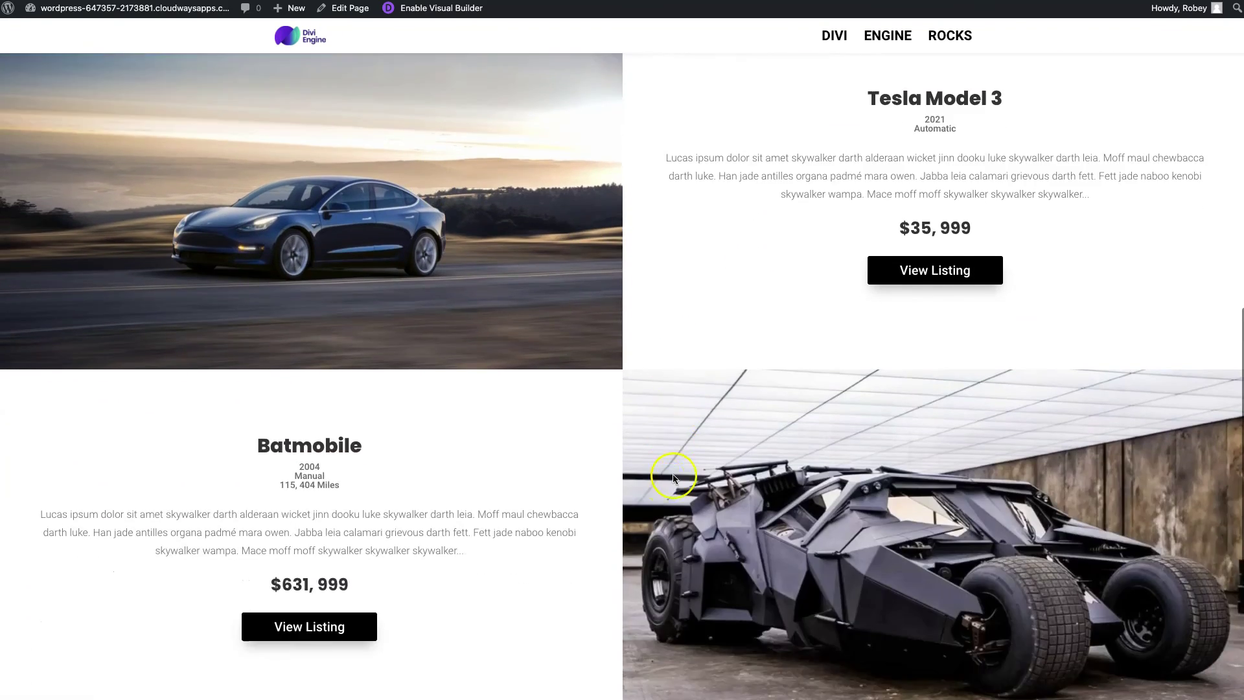